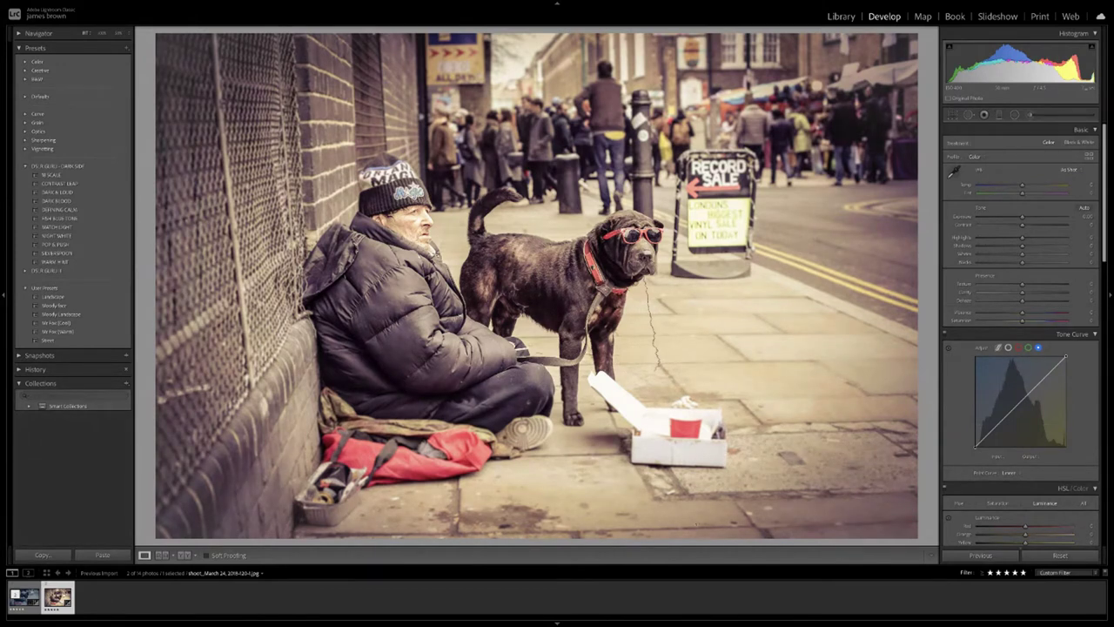
Apply the Street preset, cool the Temp slider toward blue, then reset all develop settings.
{"action": "mouse_move", "coordinate": [881, 614]}
{"action": "left_click", "coordinate": [77, 340]}
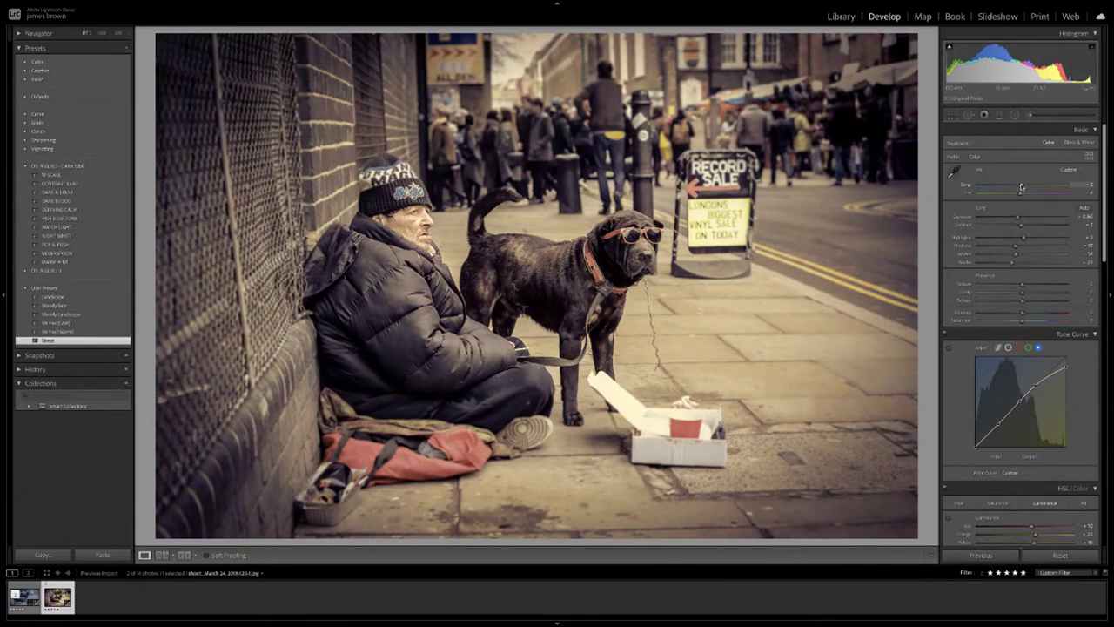
{"action": "left_click_drag", "start_coordinate": [1021, 187], "coordinate": [1009, 187]}
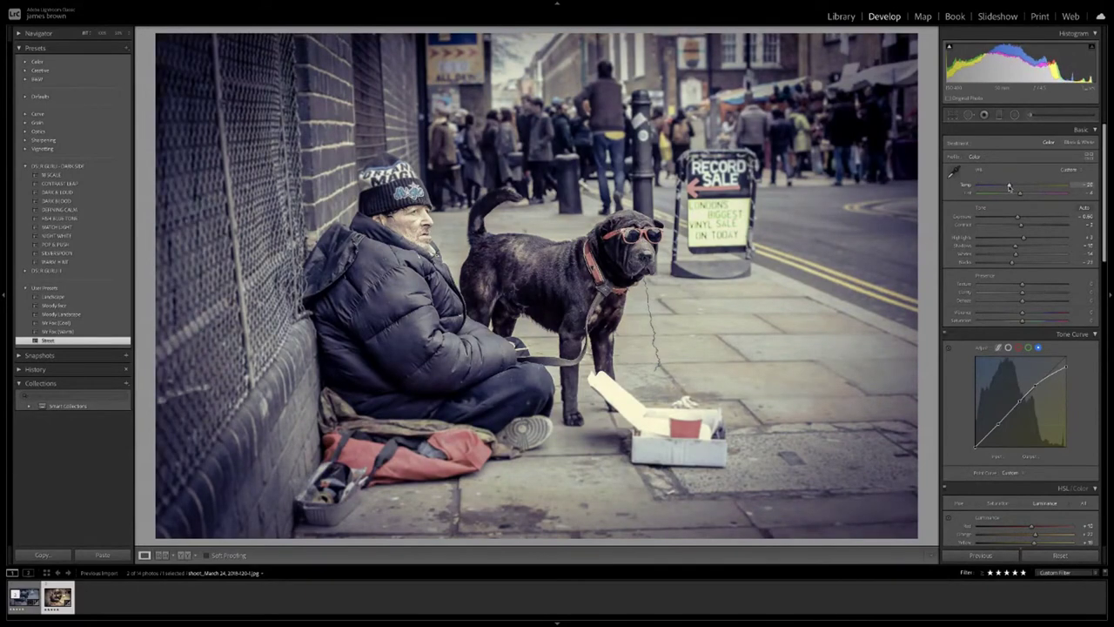
{"action": "left_click_drag", "start_coordinate": [1009, 187], "coordinate": [1009, 187]}
{"action": "left_click_drag", "start_coordinate": [1009, 186], "coordinate": [1008, 186]}
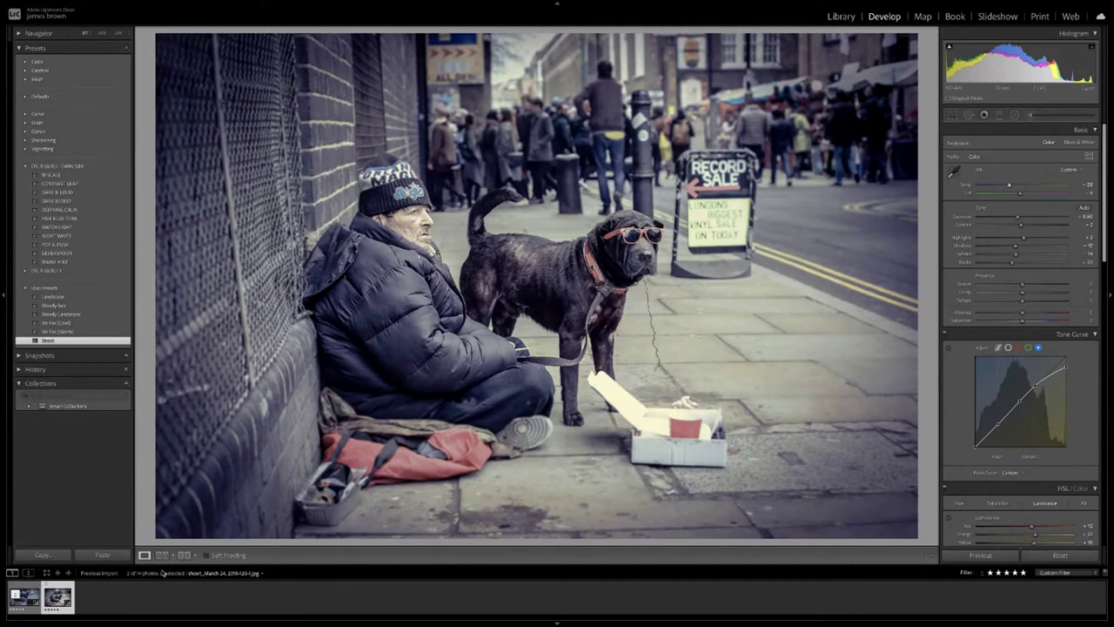
{"action": "left_click", "coordinate": [1061, 556]}
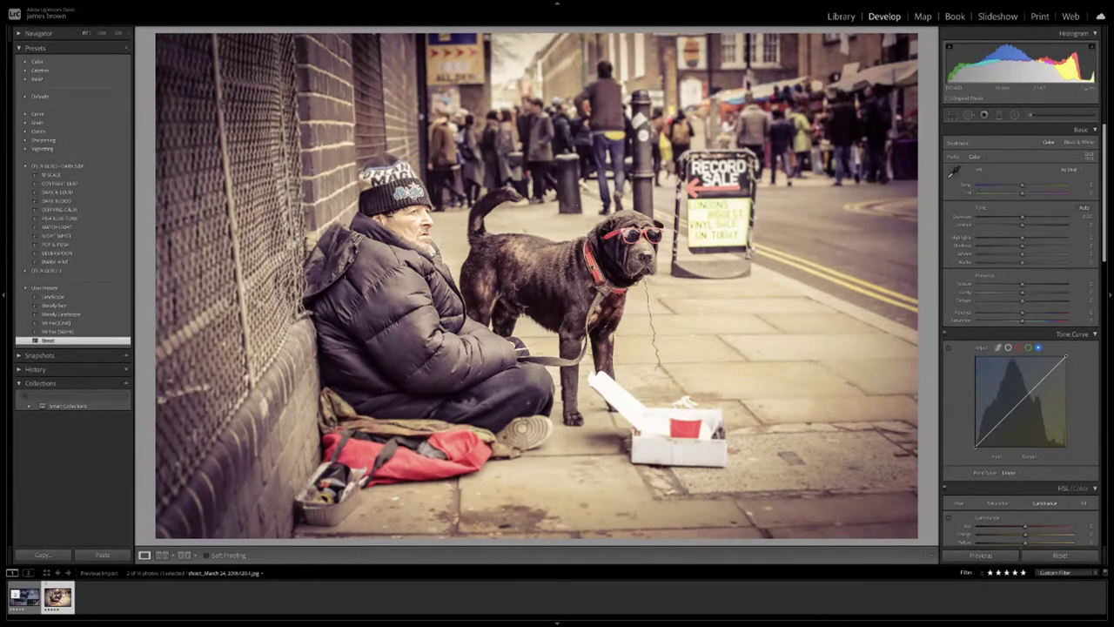
Zoom in on the man-and-dog photo with Z.
{"action": "key", "text": "z"}
{"action": "key", "text": "z"}
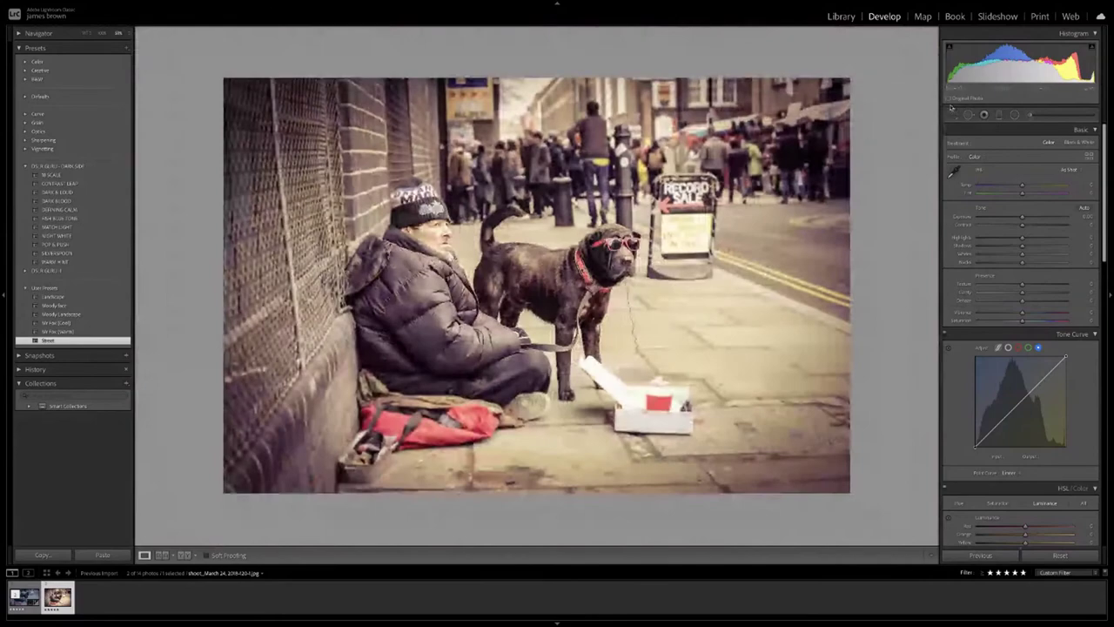
Crop around the man and dog, trimming the left wall, right-hand street and bottom edge.
{"action": "left_click", "coordinate": [955, 119]}
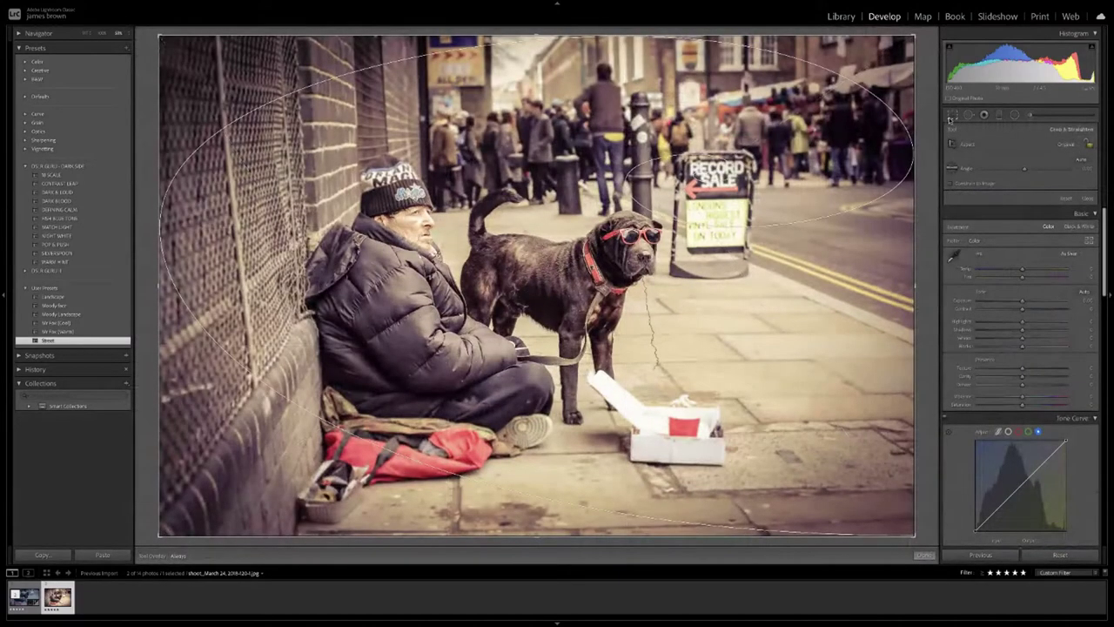
{"action": "left_click_drag", "start_coordinate": [741, 123], "coordinate": [741, 124]}
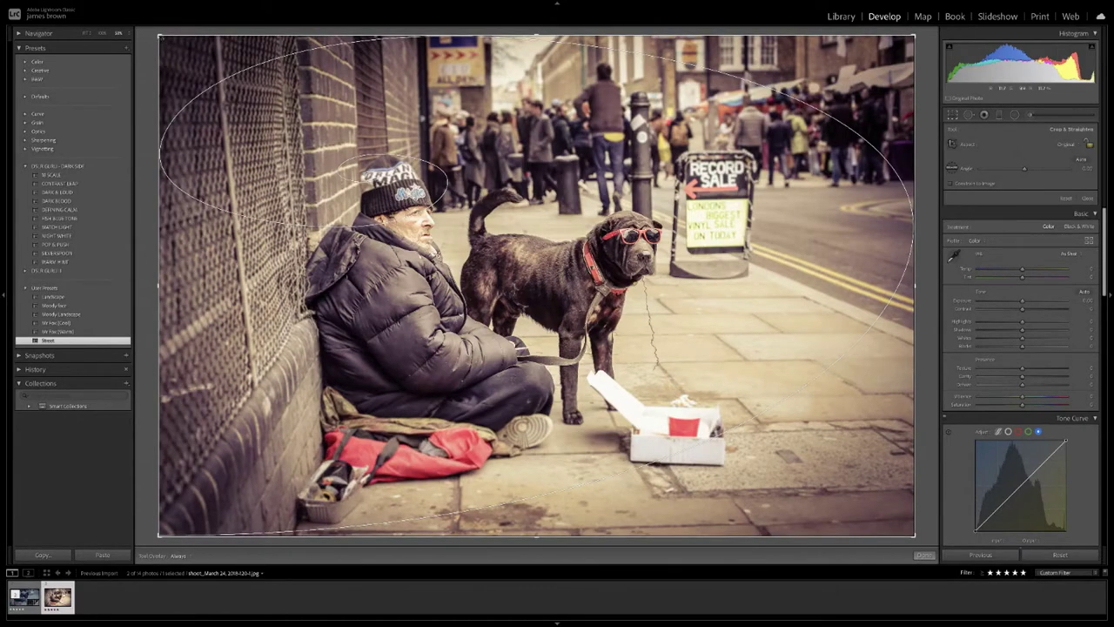
{"action": "left_click_drag", "start_coordinate": [159, 35], "coordinate": [221, 87]}
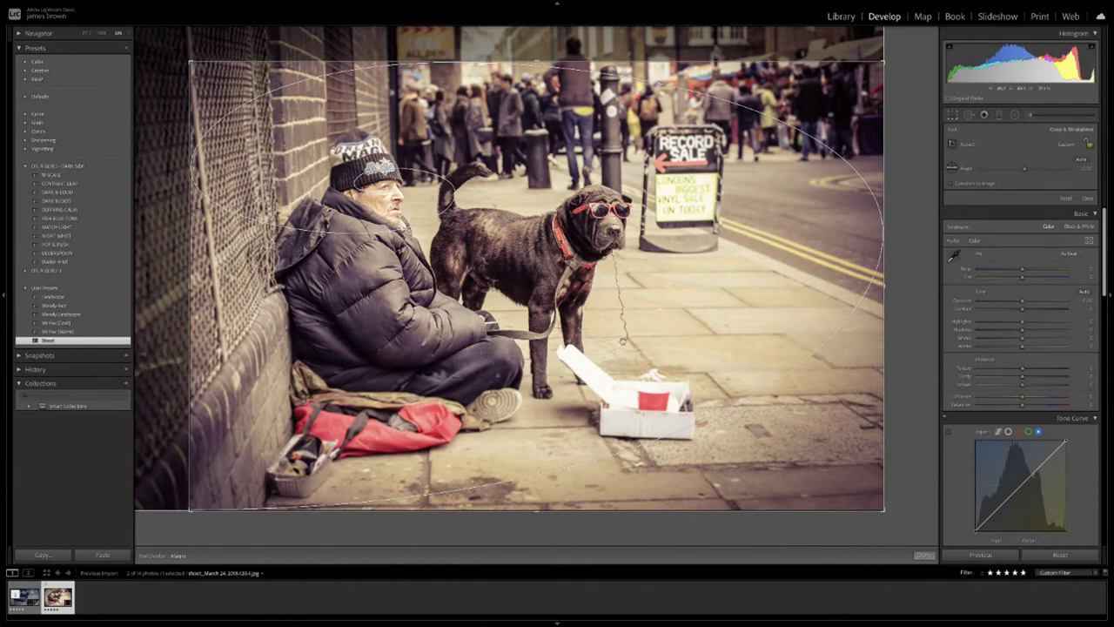
{"action": "left_click_drag", "start_coordinate": [883, 231], "coordinate": [842, 283]}
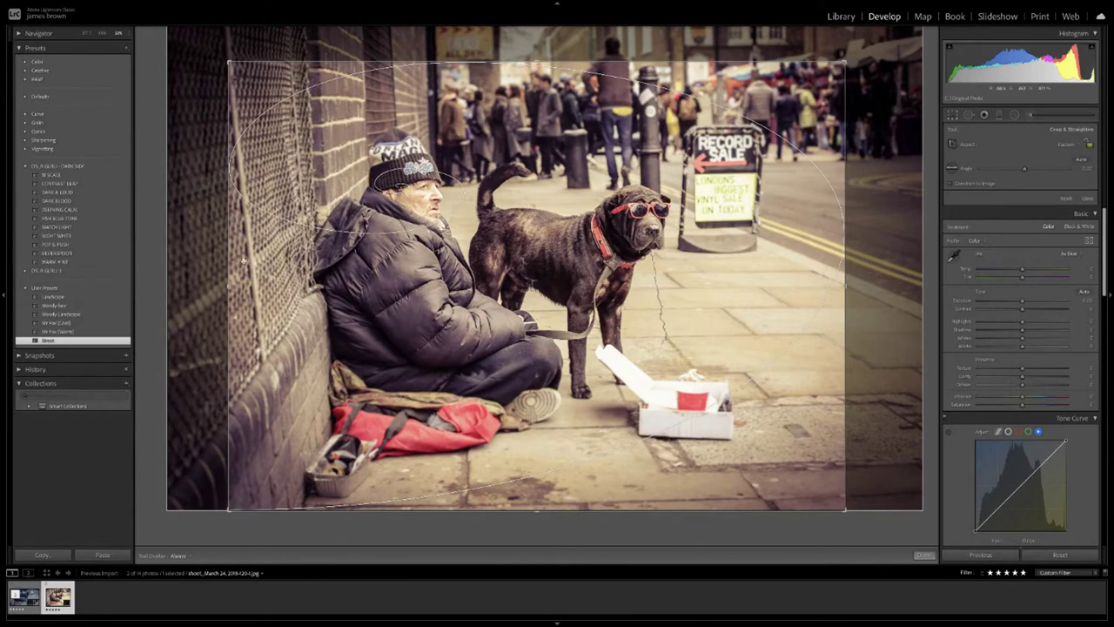
{"action": "left_click_drag", "start_coordinate": [229, 261], "coordinate": [242, 288]}
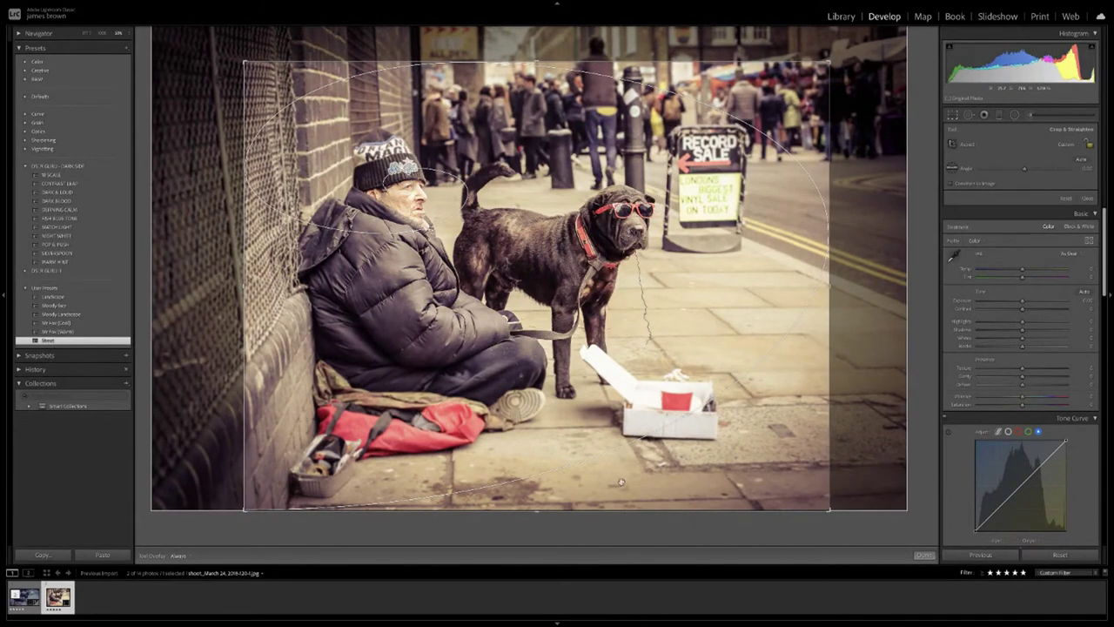
{"action": "left_click_drag", "start_coordinate": [539, 511], "coordinate": [538, 507]}
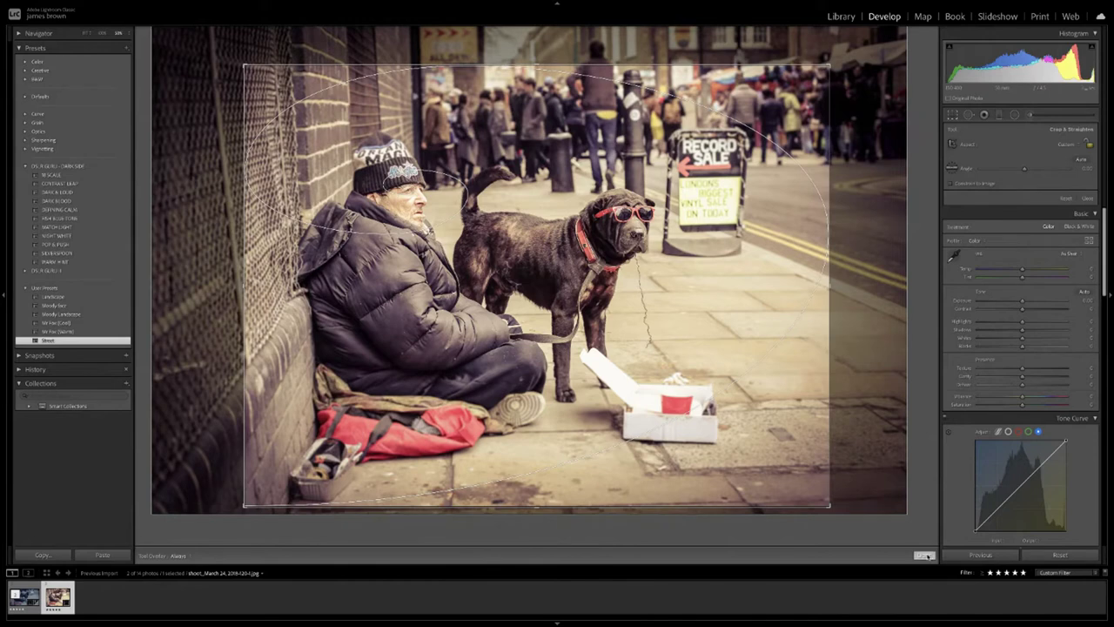
{"action": "left_click", "coordinate": [923, 555]}
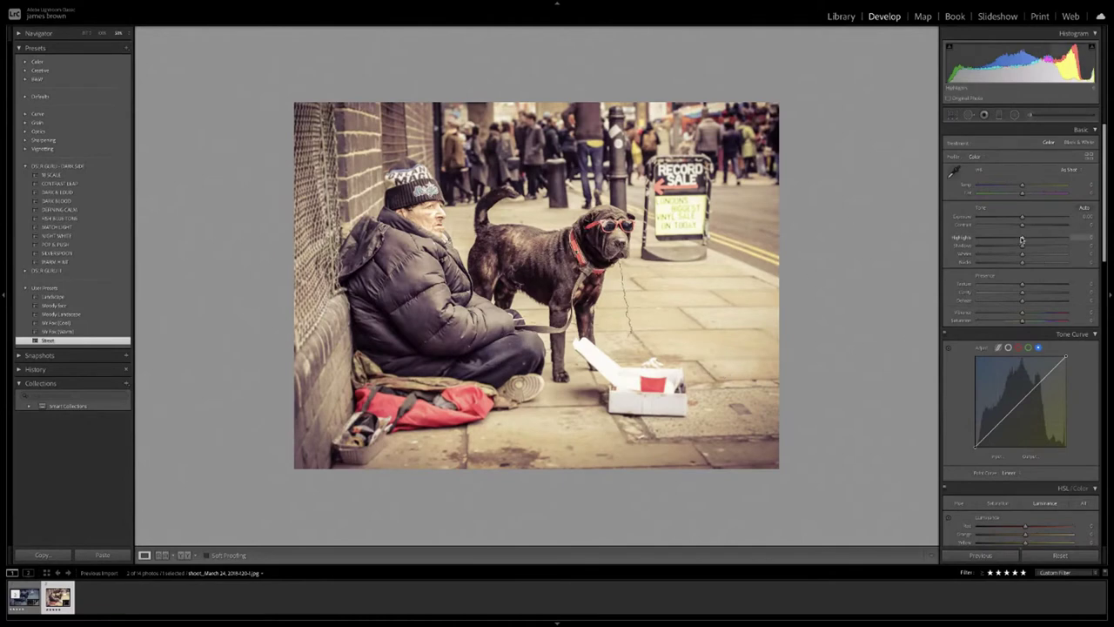
Lower Highlights, Whites and Blacks and raise Shadows to about +37.
{"action": "left_click_drag", "start_coordinate": [1022, 239], "coordinate": [1020, 239]}
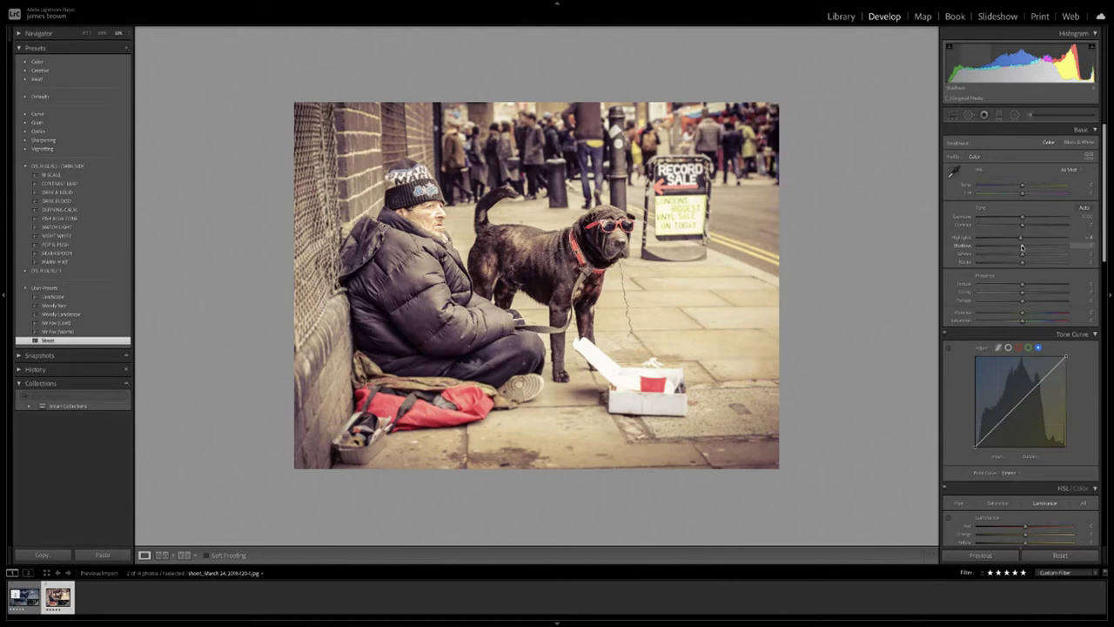
{"action": "left_click_drag", "start_coordinate": [1022, 248], "coordinate": [1014, 248]}
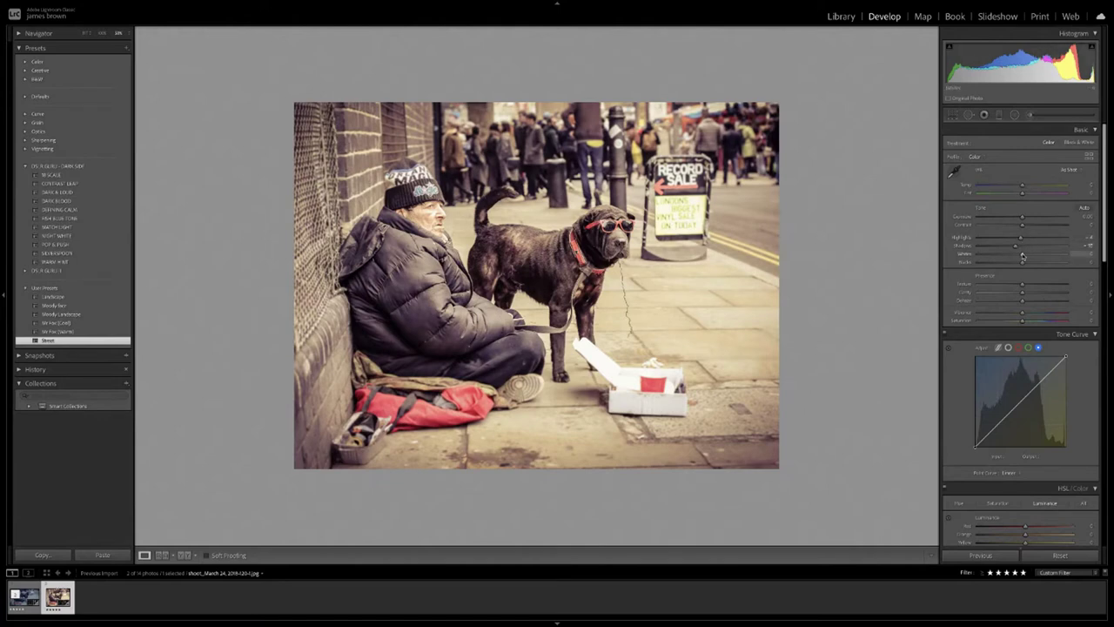
{"action": "left_click_drag", "start_coordinate": [1023, 255], "coordinate": [1013, 255]}
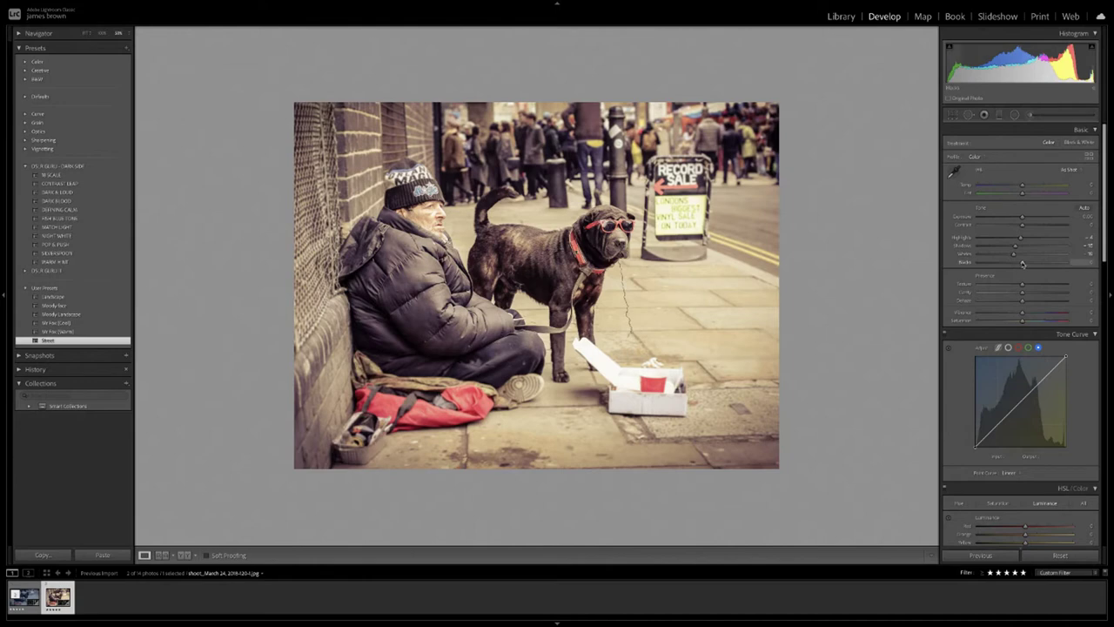
{"action": "left_click_drag", "start_coordinate": [1022, 263], "coordinate": [1011, 265]}
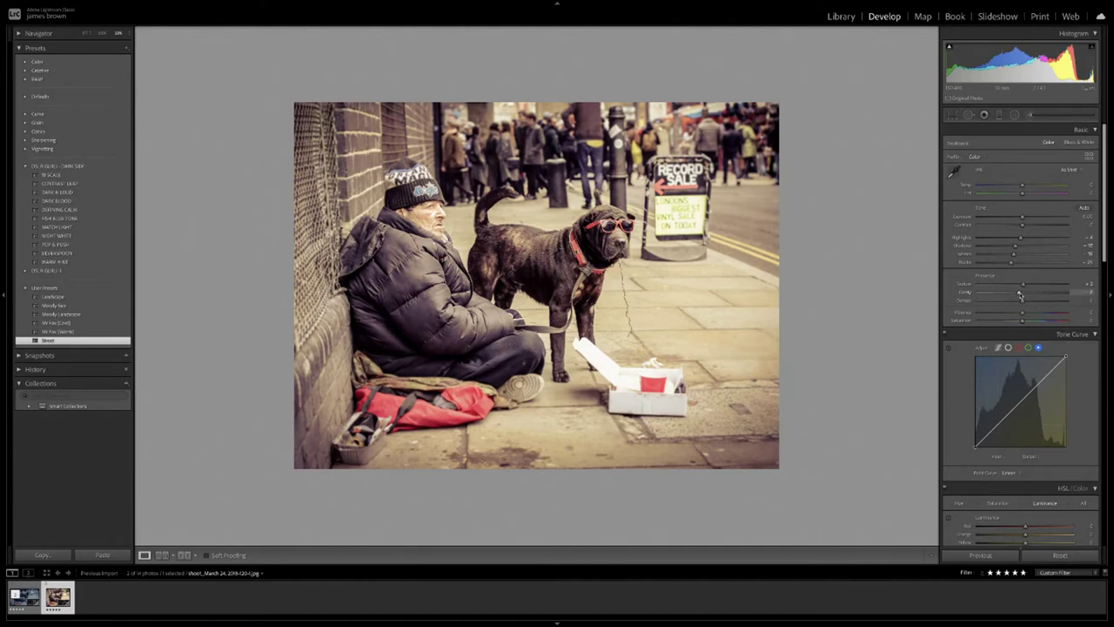
Adjust Clarity and Vibrance and drop Saturation to about -10.
{"action": "left_click_drag", "start_coordinate": [1019, 296], "coordinate": [1020, 296]}
{"action": "mouse_move", "coordinate": [1015, 313]}
{"action": "left_mouse_down"}
{"action": "mouse_move", "coordinate": [1031, 315]}
{"action": "mouse_move", "coordinate": [1015, 315]}
{"action": "left_mouse_up"}
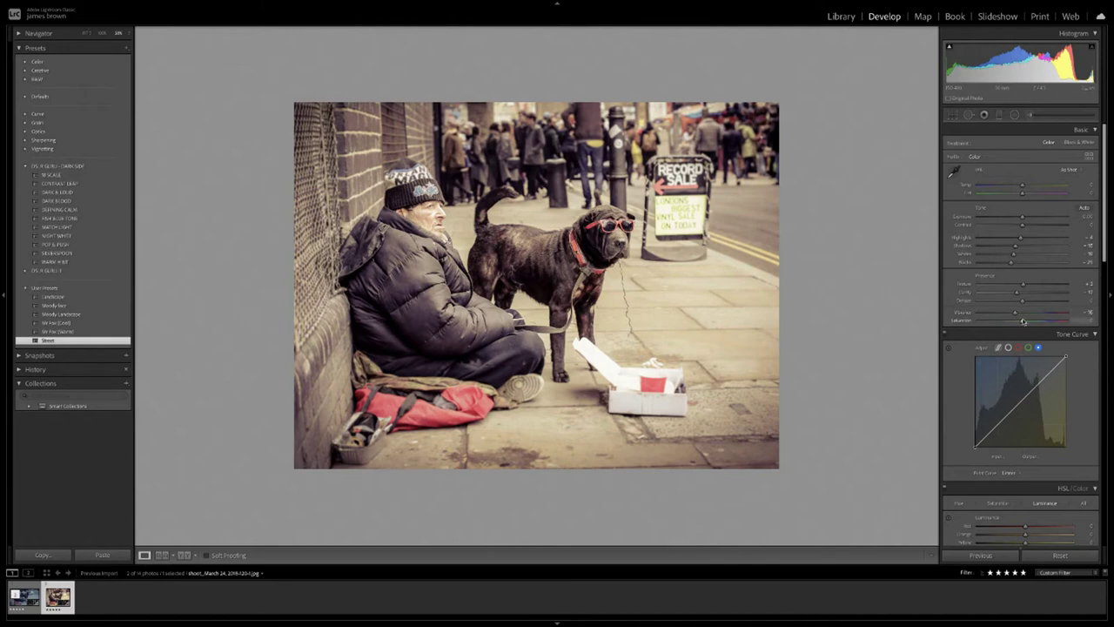
{"action": "left_click_drag", "start_coordinate": [1022, 321], "coordinate": [1019, 322]}
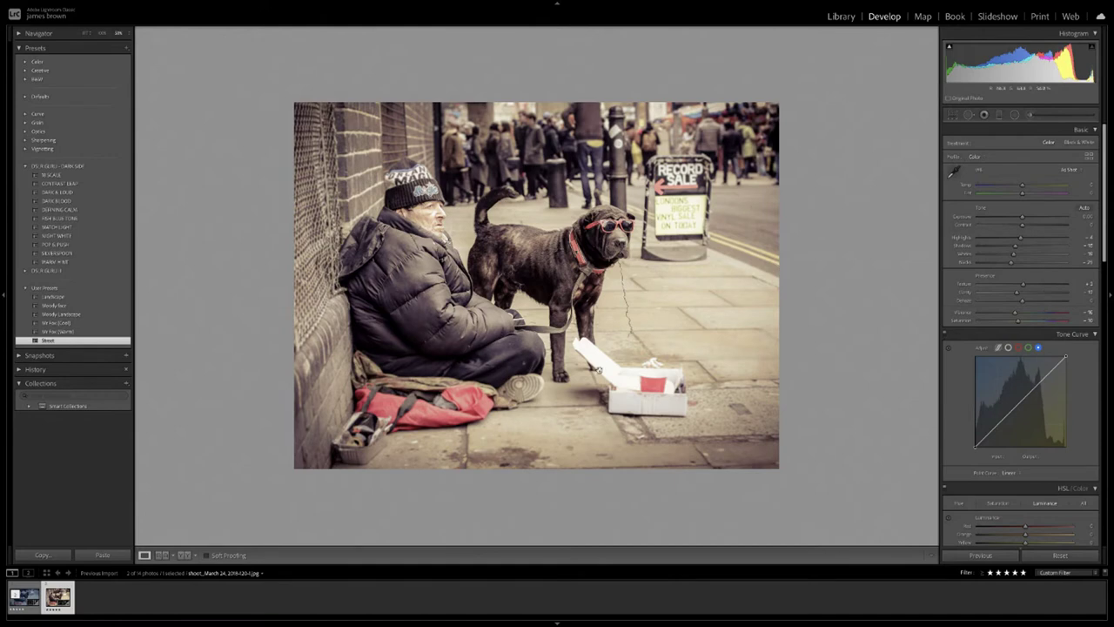
{"action": "scroll", "coordinate": [1080, 383], "scroll_direction": "down", "scroll_amount": 1}
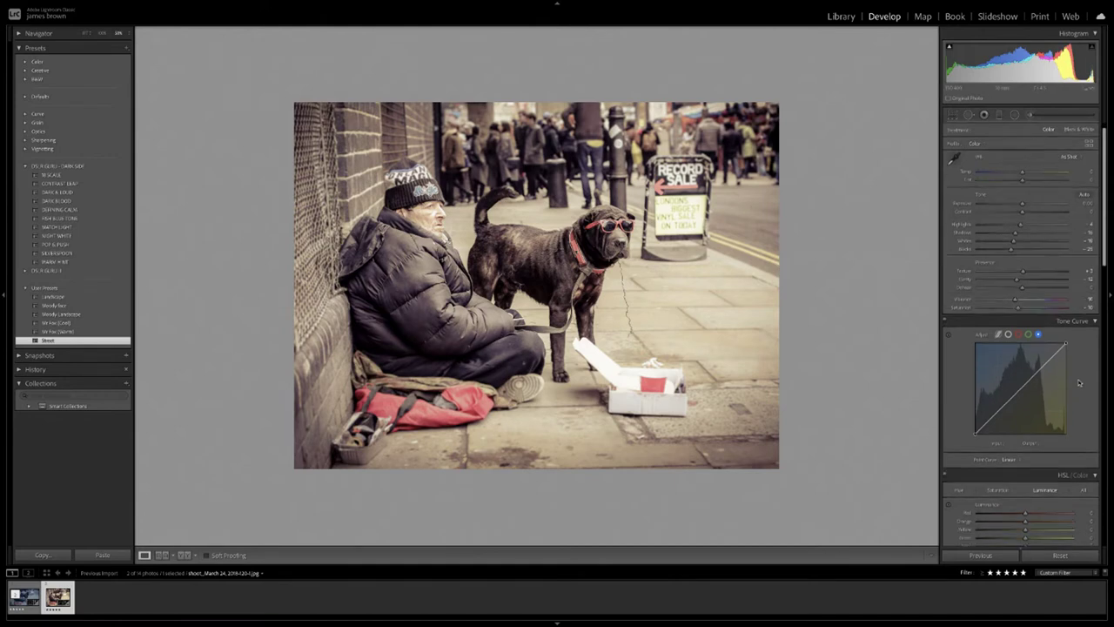
Set the RGB tone curve to point editing and add highlight, midtone and shadow points.
{"action": "scroll", "coordinate": [1080, 383], "scroll_direction": "down", "scroll_amount": 2}
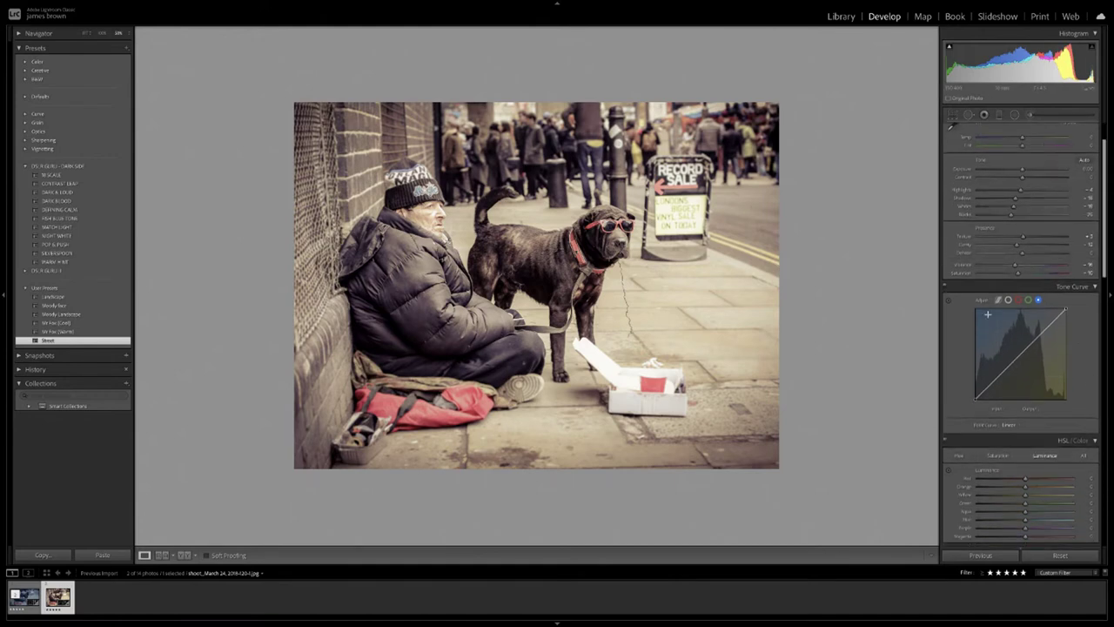
{"action": "scroll", "coordinate": [992, 313], "scroll_direction": "down", "scroll_amount": 2}
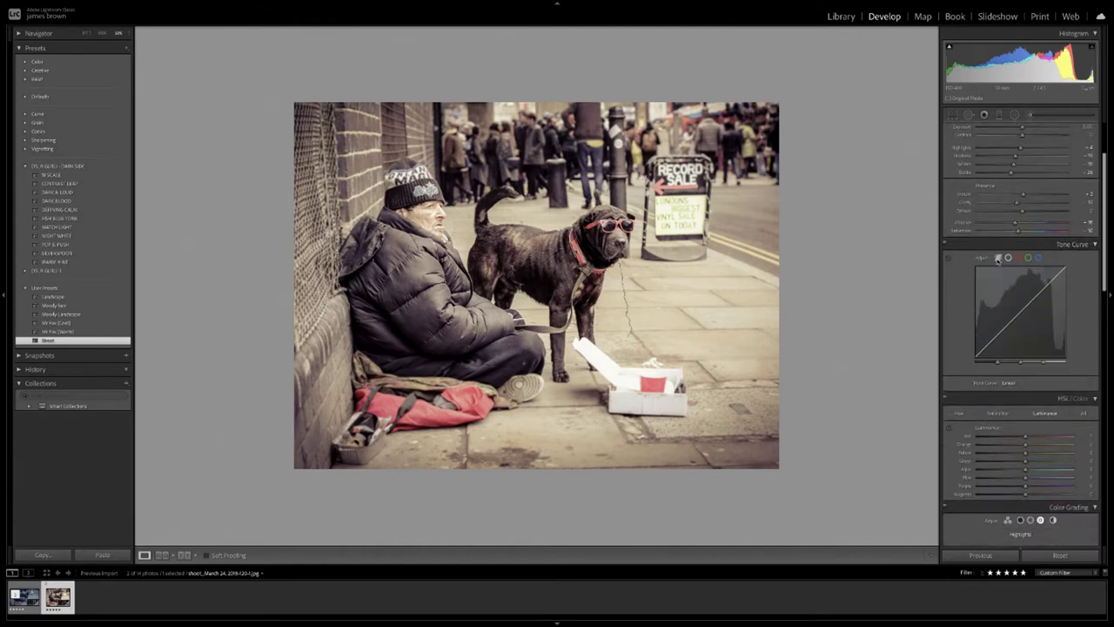
{"action": "left_click", "coordinate": [998, 258]}
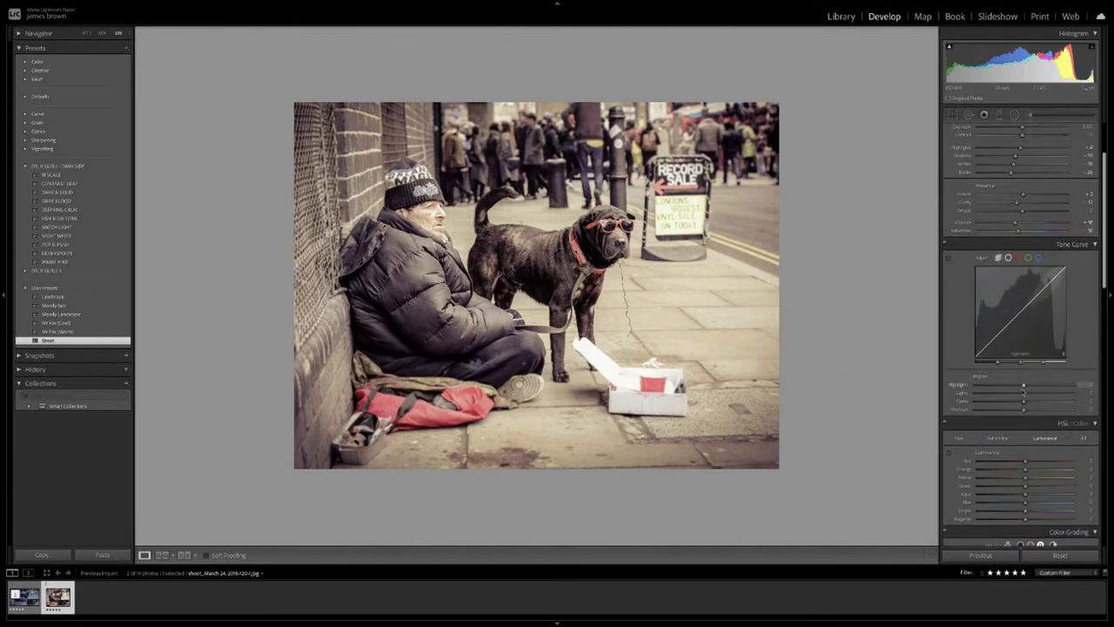
{"action": "left_click", "coordinate": [1008, 259]}
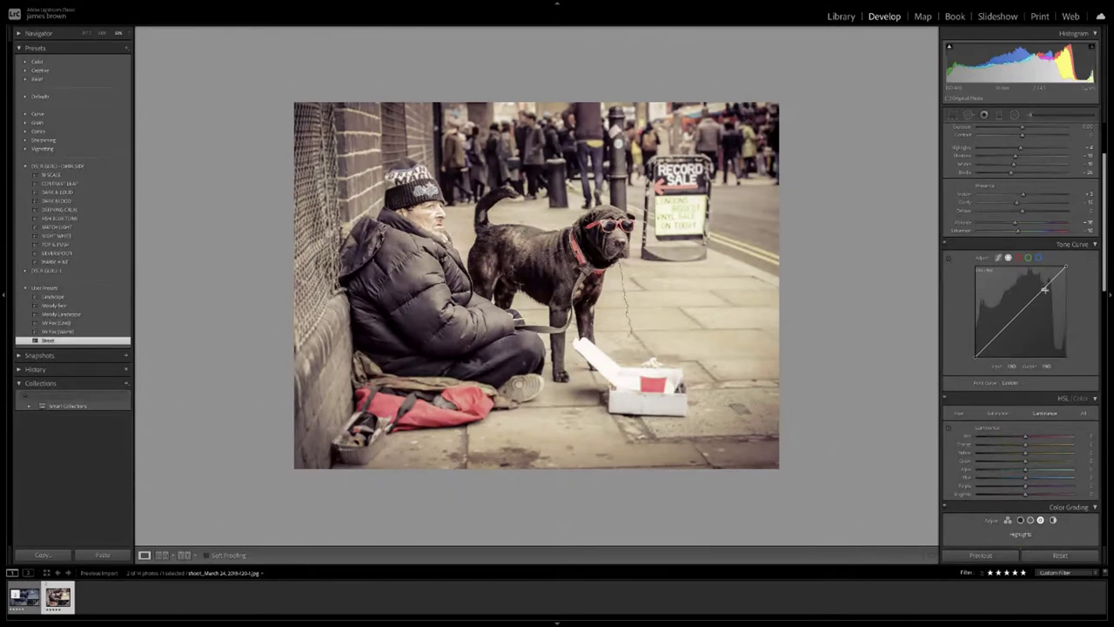
{"action": "left_click", "coordinate": [1043, 289]}
{"action": "left_click", "coordinate": [1020, 312]}
{"action": "left_click", "coordinate": [998, 334]}
Pull down the curve's highlight points and lift the black endpoint for matte shadows.
{"action": "left_click", "coordinate": [1043, 291]}
{"action": "mouse_move", "coordinate": [1067, 268]}
{"action": "left_mouse_down"}
{"action": "mouse_move", "coordinate": [1076, 289]}
{"action": "mouse_move", "coordinate": [1067, 266]}
{"action": "left_mouse_up"}
{"action": "left_click_drag", "start_coordinate": [1043, 290], "coordinate": [1025, 318]}
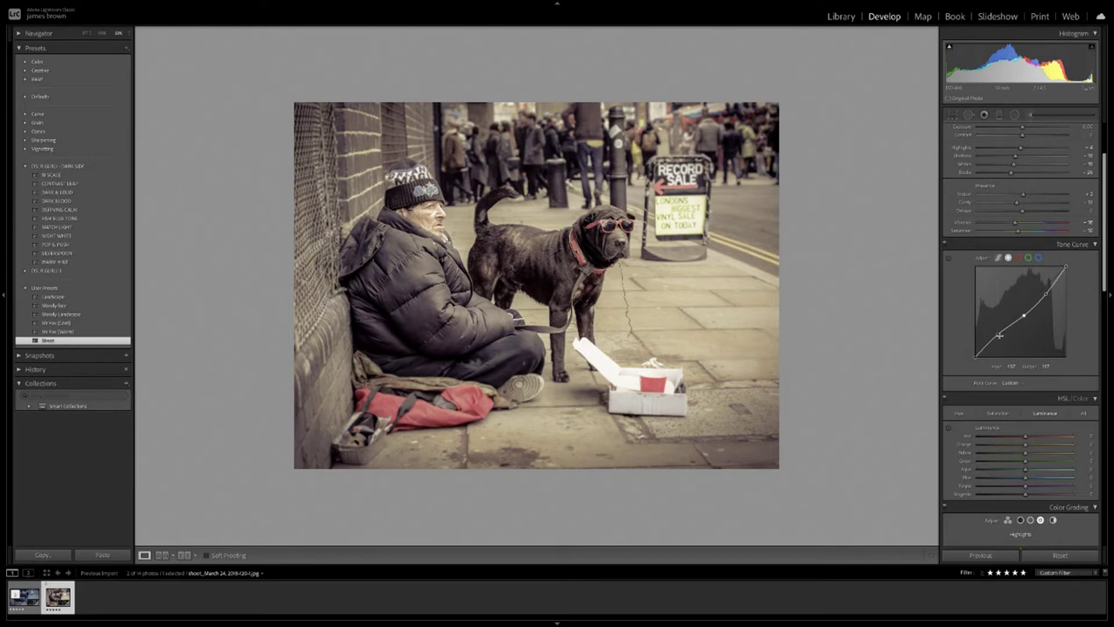
{"action": "left_click_drag", "start_coordinate": [1000, 334], "coordinate": [1000, 337]}
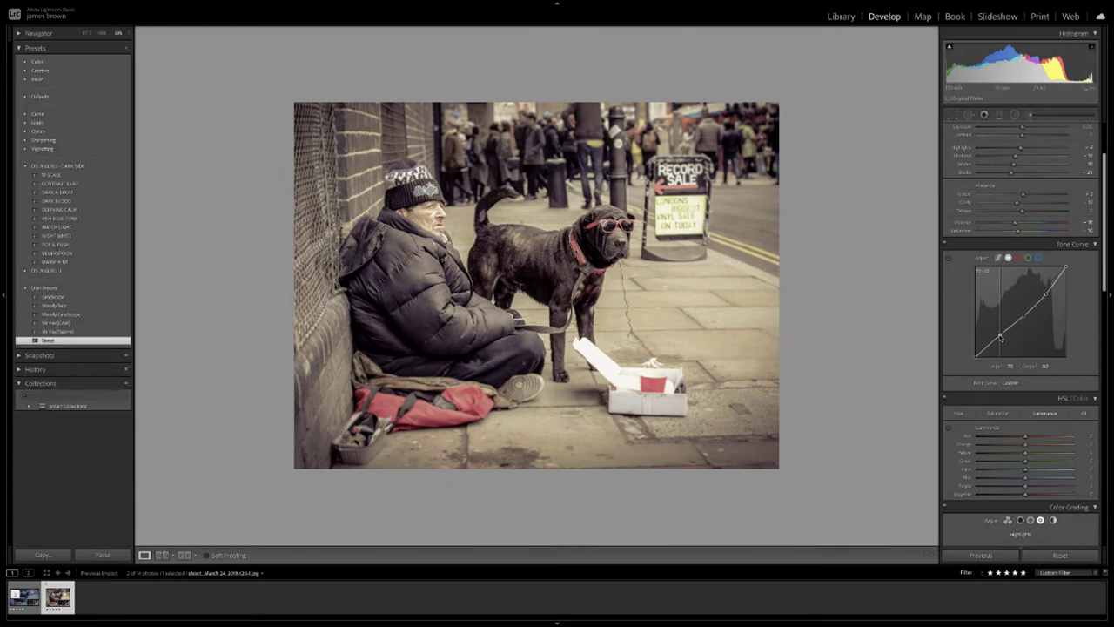
{"action": "left_click_drag", "start_coordinate": [976, 357], "coordinate": [975, 357]}
{"action": "left_click_drag", "start_coordinate": [976, 358], "coordinate": [975, 355]}
Select the Blue tone curve channel and add highlight, midtone and shadow points.
{"action": "left_click", "coordinate": [1039, 257]}
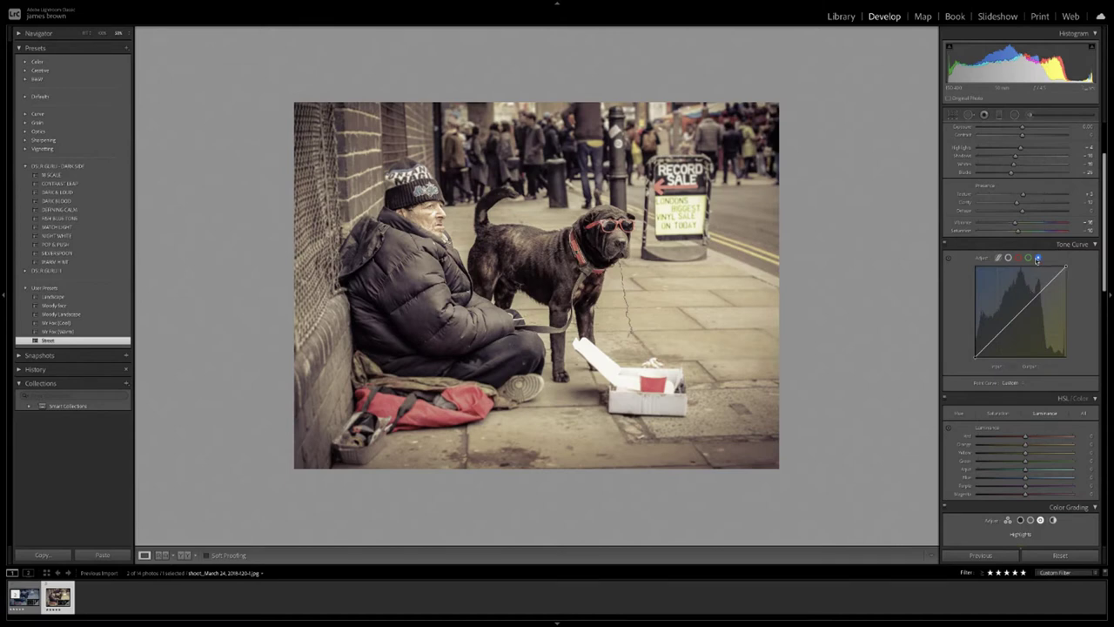
{"action": "left_click", "coordinate": [1019, 258]}
{"action": "left_click", "coordinate": [1041, 259]}
{"action": "left_click", "coordinate": [1043, 288]}
{"action": "left_click", "coordinate": [1021, 311]}
{"action": "left_click", "coordinate": [998, 332]}
Lower the blue curve's white endpoint to about 246 and nudge the midtone and shadow points down.
{"action": "left_click", "coordinate": [1067, 269]}
{"action": "left_click_drag", "start_coordinate": [1067, 269], "coordinate": [1072, 276]}
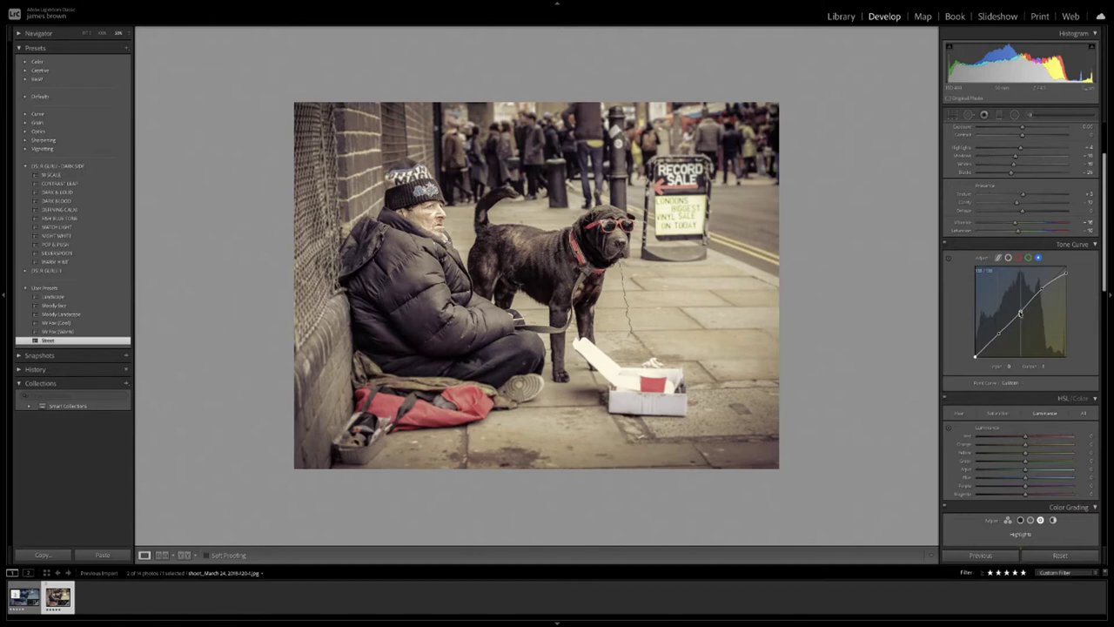
{"action": "left_click_drag", "start_coordinate": [1020, 313], "coordinate": [1022, 312]}
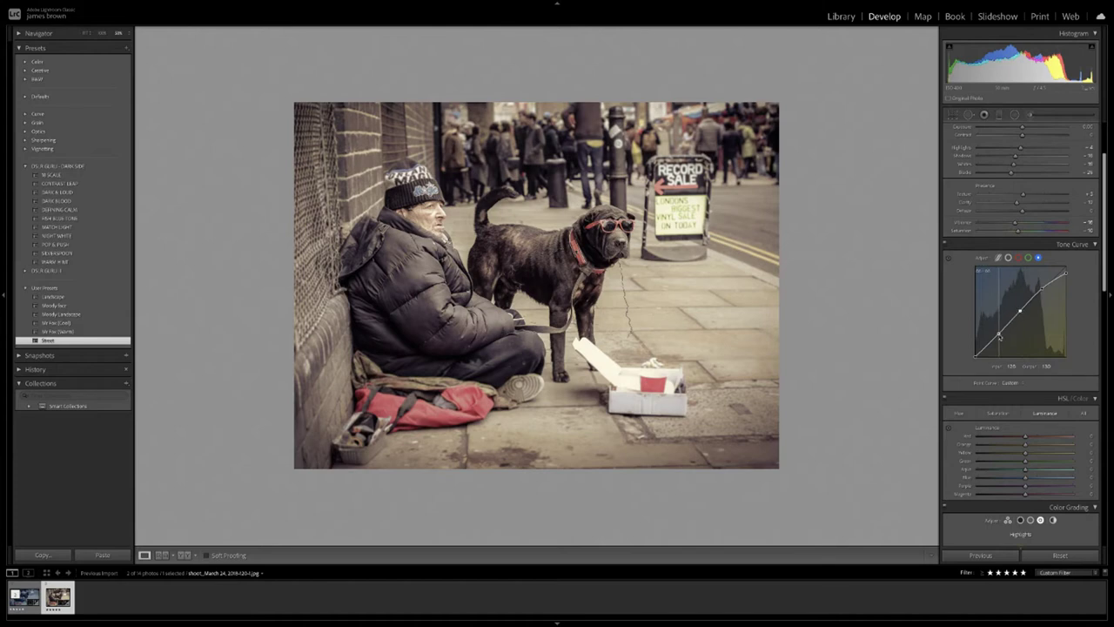
{"action": "left_click_drag", "start_coordinate": [999, 335], "coordinate": [996, 331]}
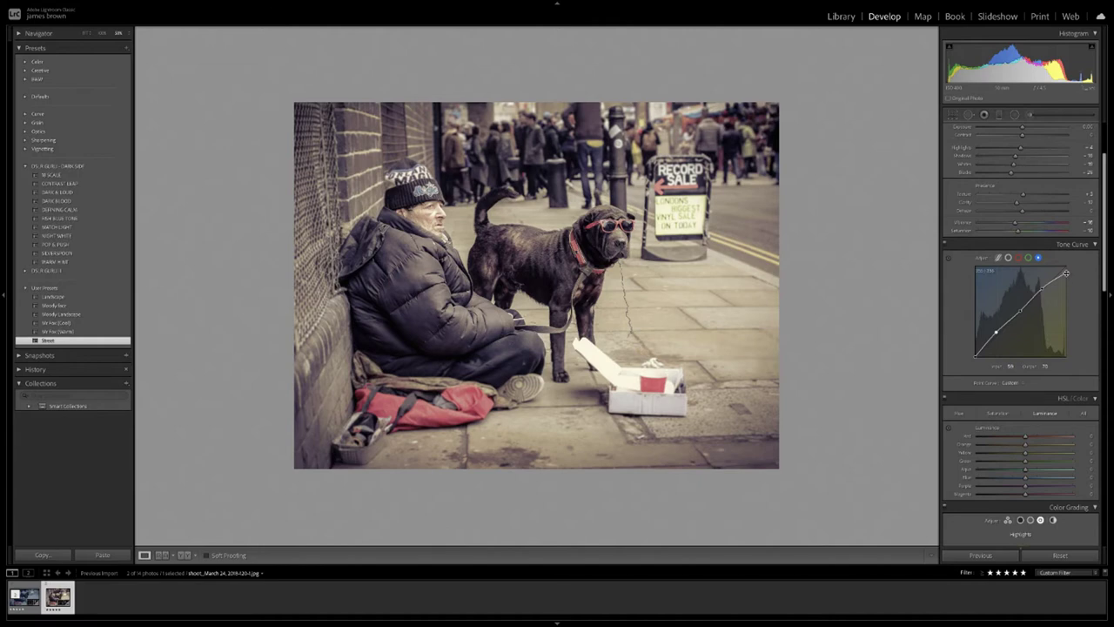
{"action": "left_click_drag", "start_coordinate": [1067, 276], "coordinate": [1068, 271]}
{"action": "scroll", "coordinate": [984, 388], "scroll_direction": "down", "scroll_amount": 2}
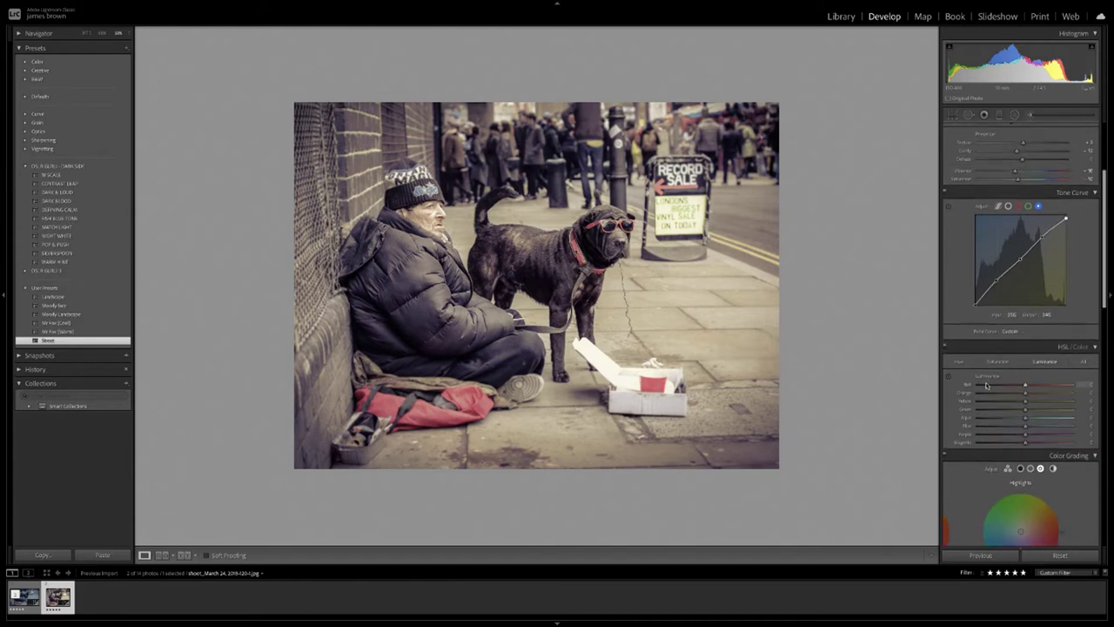
Shift the Red, Orange (toward red), Green, Aqua (-20) and Blue (-3) hues.
{"action": "left_click", "coordinate": [958, 361]}
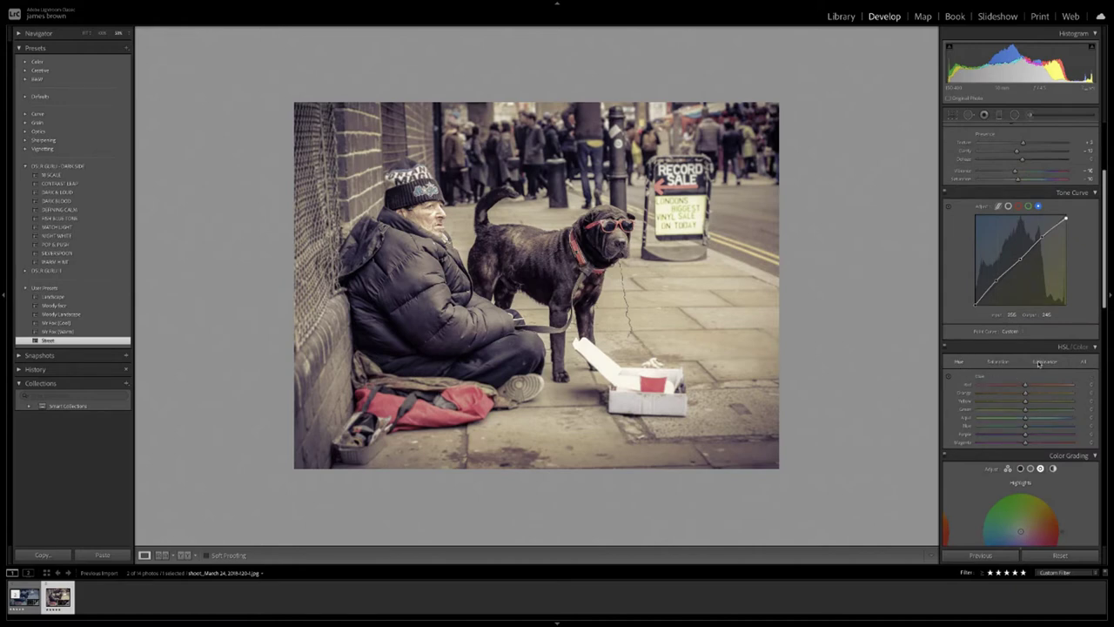
{"action": "scroll", "coordinate": [1036, 373], "scroll_direction": "down", "scroll_amount": 1}
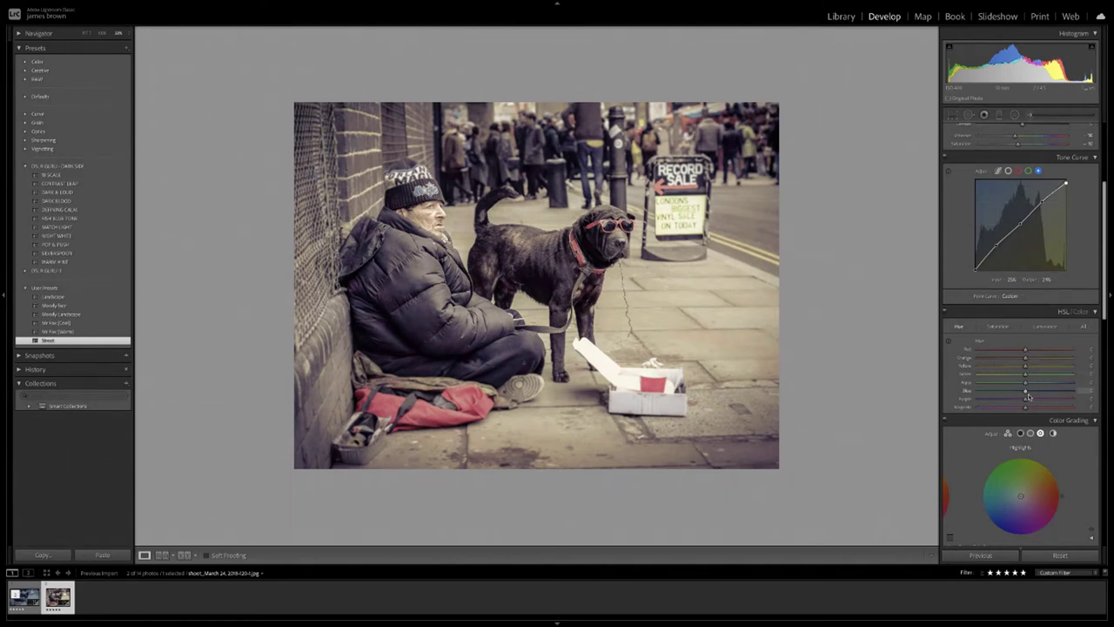
{"action": "left_click_drag", "start_coordinate": [1027, 351], "coordinate": [1032, 350]}
{"action": "left_click_drag", "start_coordinate": [1023, 360], "coordinate": [1019, 360]}
{"action": "left_click_drag", "start_coordinate": [1021, 375], "coordinate": [1019, 375]}
{"action": "left_click_drag", "start_coordinate": [1026, 384], "coordinate": [1016, 383]}
{"action": "left_click_drag", "start_coordinate": [1025, 395], "coordinate": [1023, 394]}
Raise Red saturation and cut Orange (-10), Green (-44), Aqua (-20) and Blue (-18).
{"action": "left_click", "coordinate": [997, 326]}
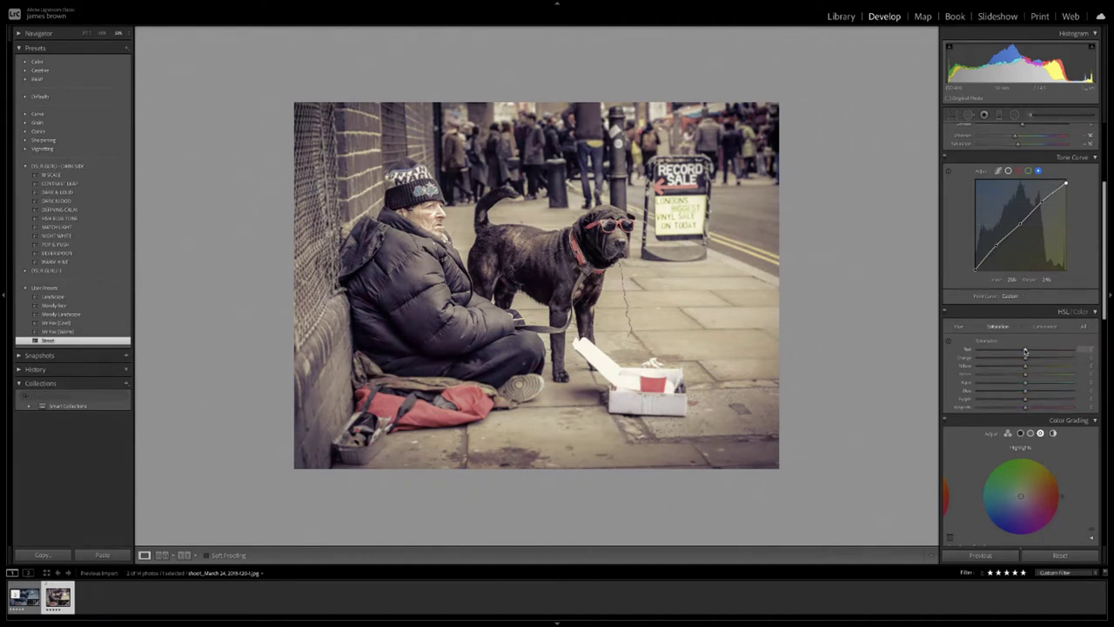
{"action": "mouse_move", "coordinate": [1025, 351]}
{"action": "left_mouse_down"}
{"action": "mouse_move", "coordinate": [1050, 351]}
{"action": "mouse_move", "coordinate": [1013, 352]}
{"action": "left_mouse_up"}
{"action": "left_click_drag", "start_coordinate": [1026, 359], "coordinate": [1021, 360]}
{"action": "mouse_move", "coordinate": [1025, 376]}
{"action": "left_mouse_down"}
{"action": "mouse_move", "coordinate": [997, 377]}
{"action": "mouse_move", "coordinate": [1023, 381]}
{"action": "left_mouse_up"}
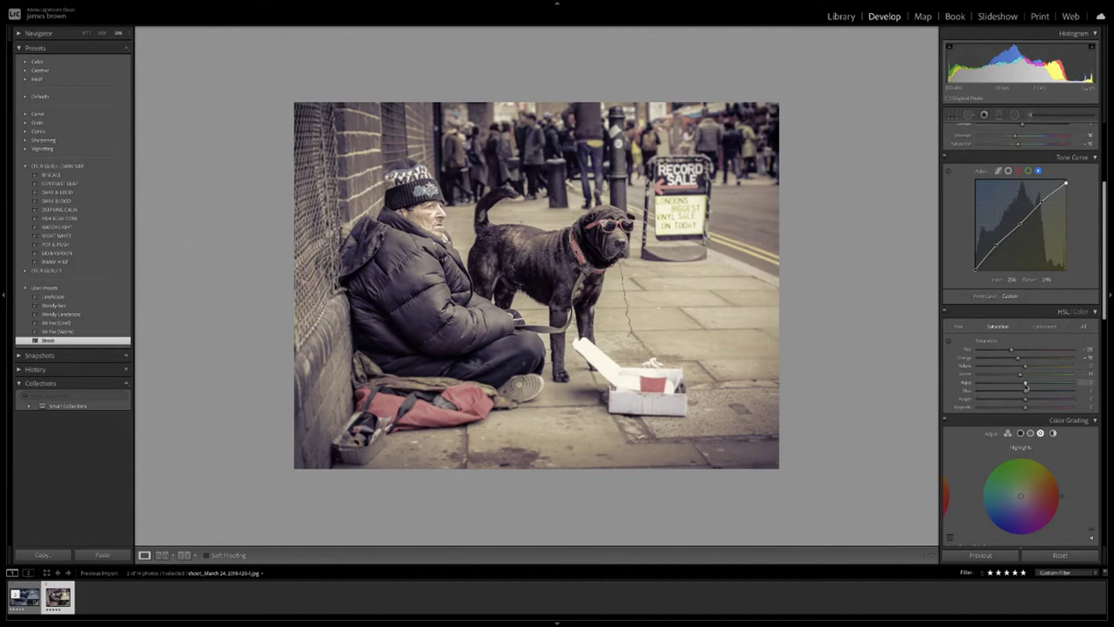
{"action": "left_click_drag", "start_coordinate": [1026, 389], "coordinate": [1017, 387]}
{"action": "left_click_drag", "start_coordinate": [1025, 390], "coordinate": [1022, 393]}
Raise Red, Orange and Yellow luminance, briefly checking the Saturation settings.
{"action": "key", "text": "ctrl+alt+5"}
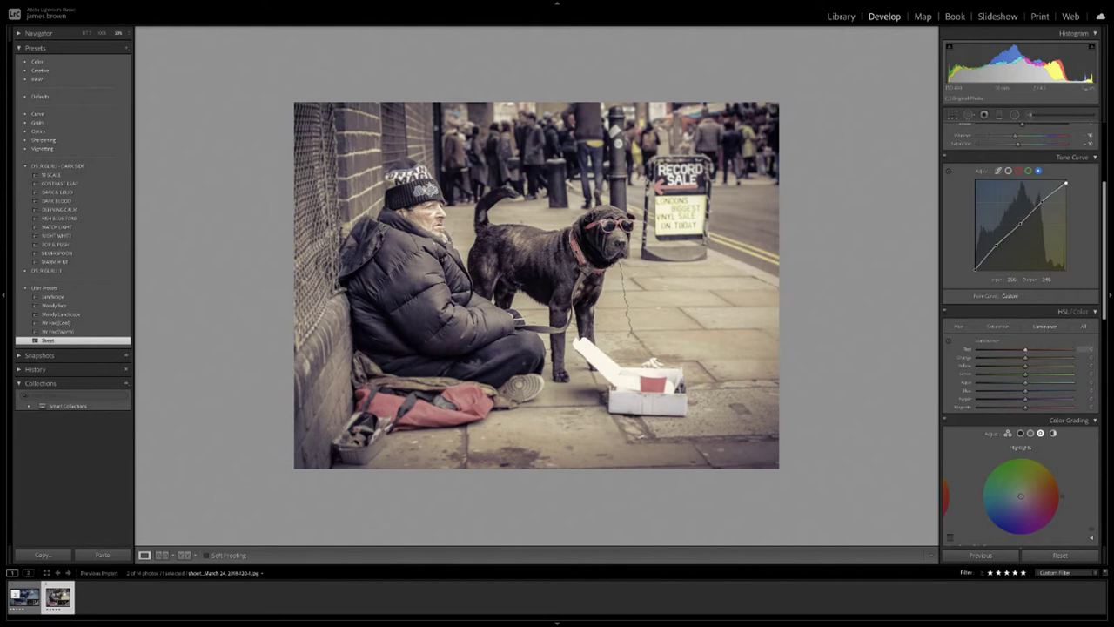
{"action": "left_click_drag", "start_coordinate": [1085, 349], "coordinate": [1091, 349]}
{"action": "left_click_drag", "start_coordinate": [1085, 357], "coordinate": [1095, 357]}
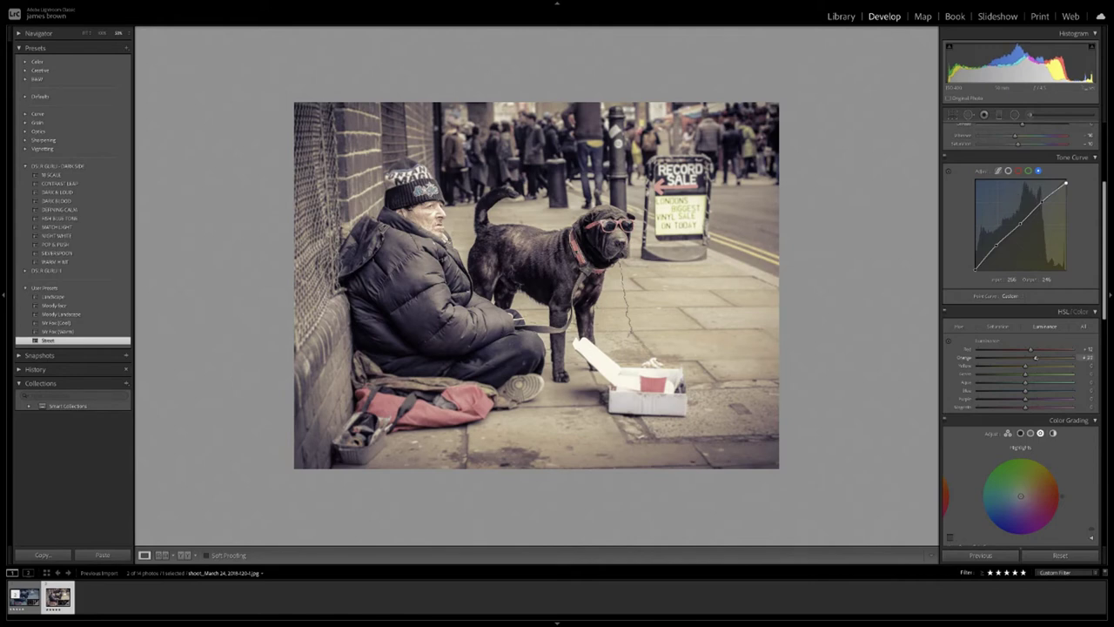
{"action": "left_click_drag", "start_coordinate": [1026, 366], "coordinate": [1034, 367]}
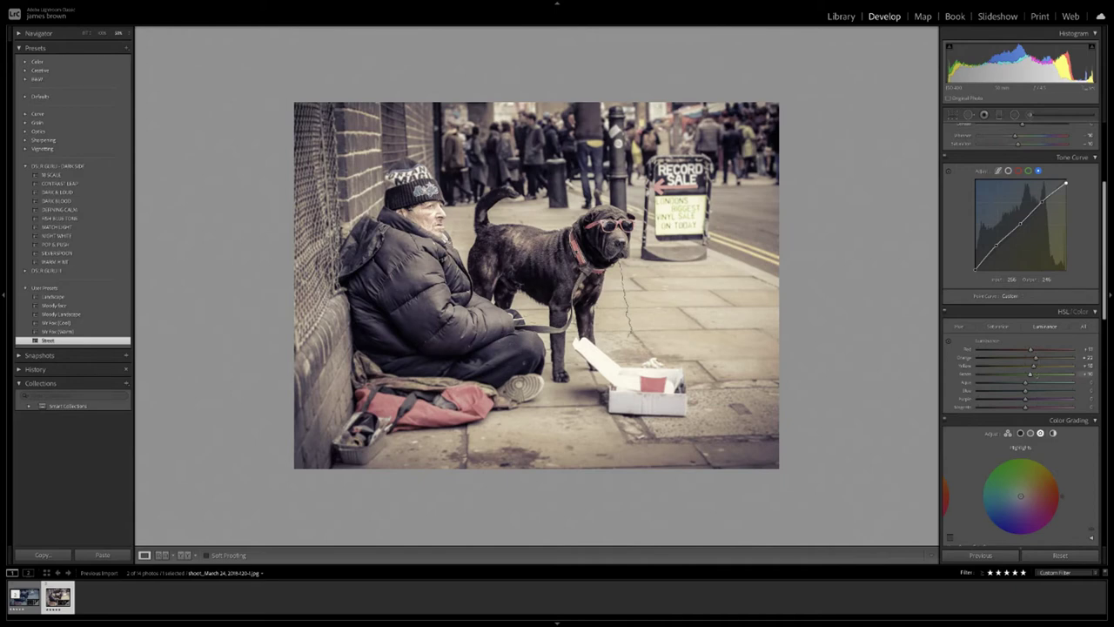
{"action": "left_click", "coordinate": [998, 326]}
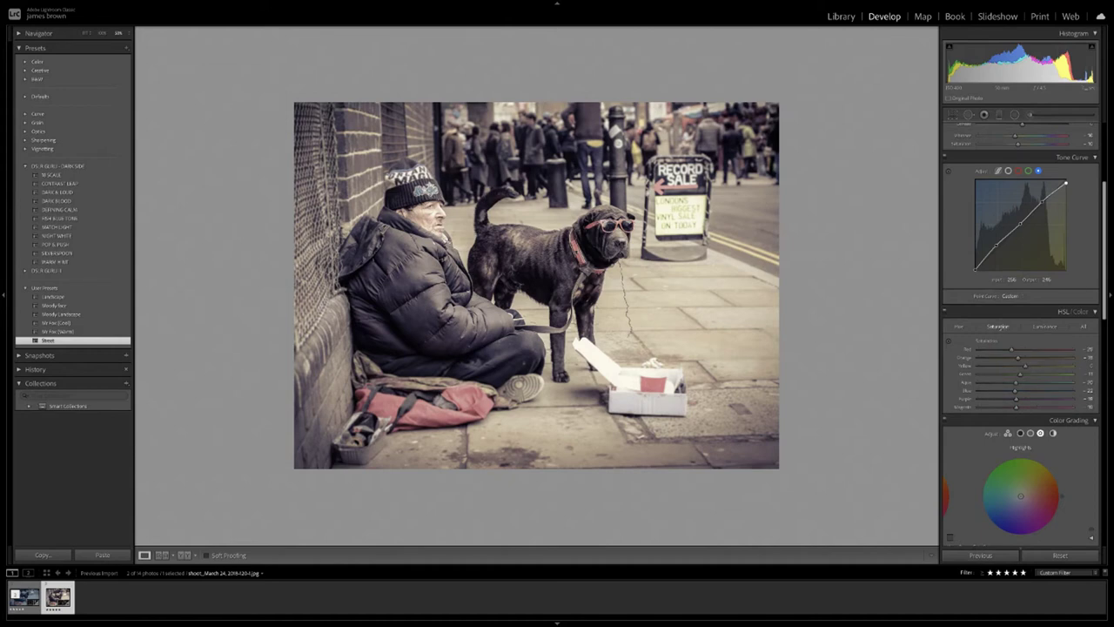
{"action": "left_click", "coordinate": [1045, 325]}
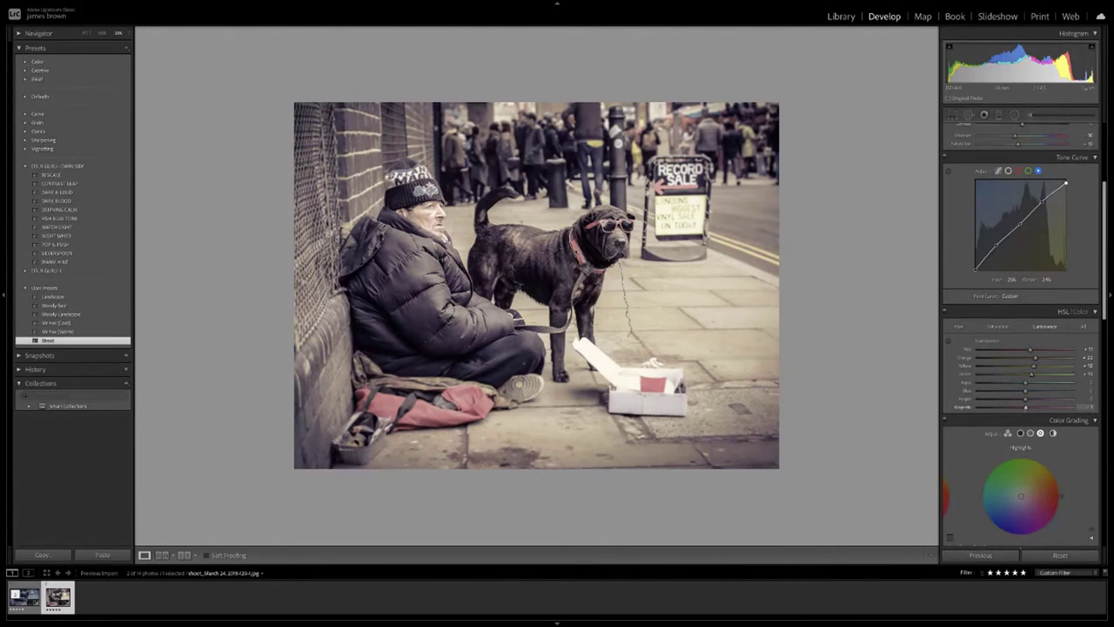
Switch HSL/Color to the All view and scroll down to the Color Grading section.
{"action": "scroll", "coordinate": [1042, 415], "scroll_direction": "down", "scroll_amount": 1}
{"action": "scroll", "coordinate": [1042, 416], "scroll_direction": "down", "scroll_amount": 2}
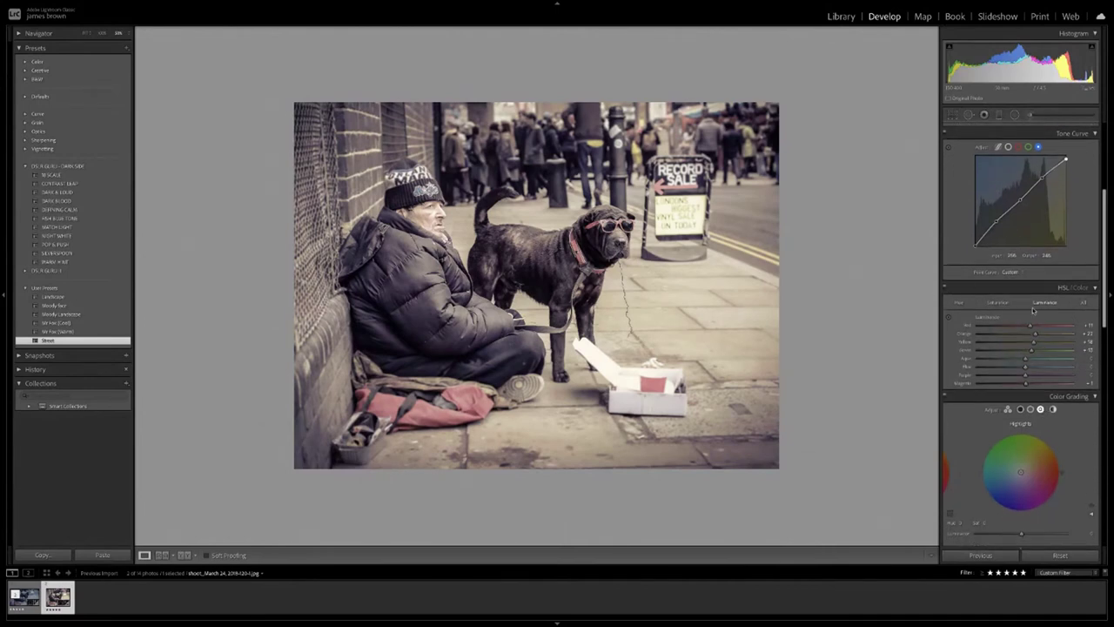
{"action": "left_click", "coordinate": [1079, 303]}
{"action": "scroll", "coordinate": [1072, 279], "scroll_direction": "down", "scroll_amount": 5}
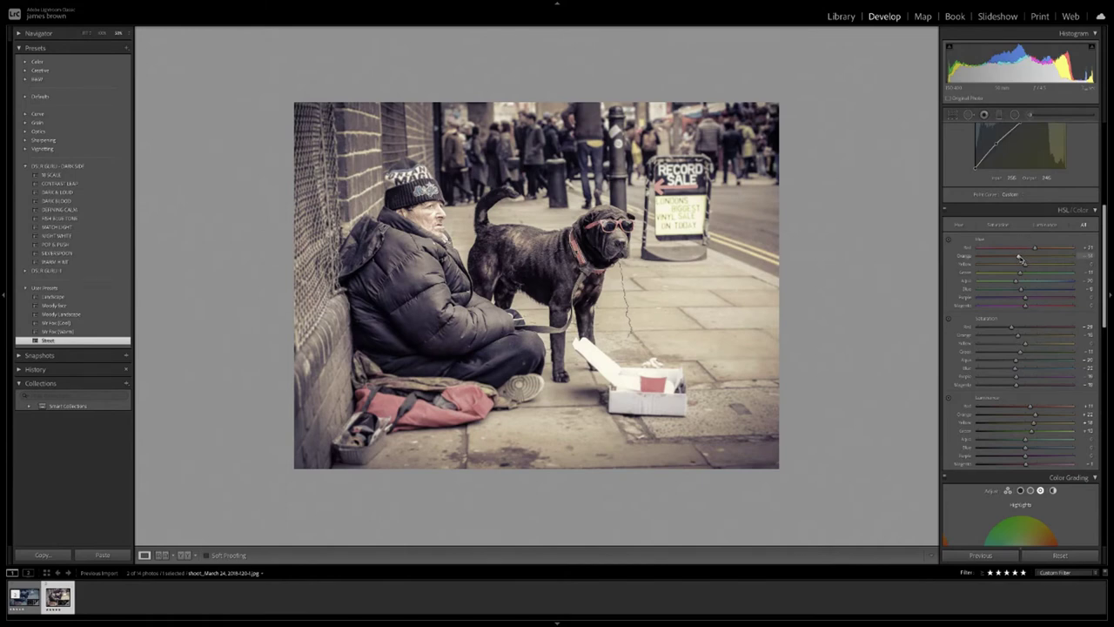
{"action": "scroll", "coordinate": [1033, 287], "scroll_direction": "down", "scroll_amount": 5}
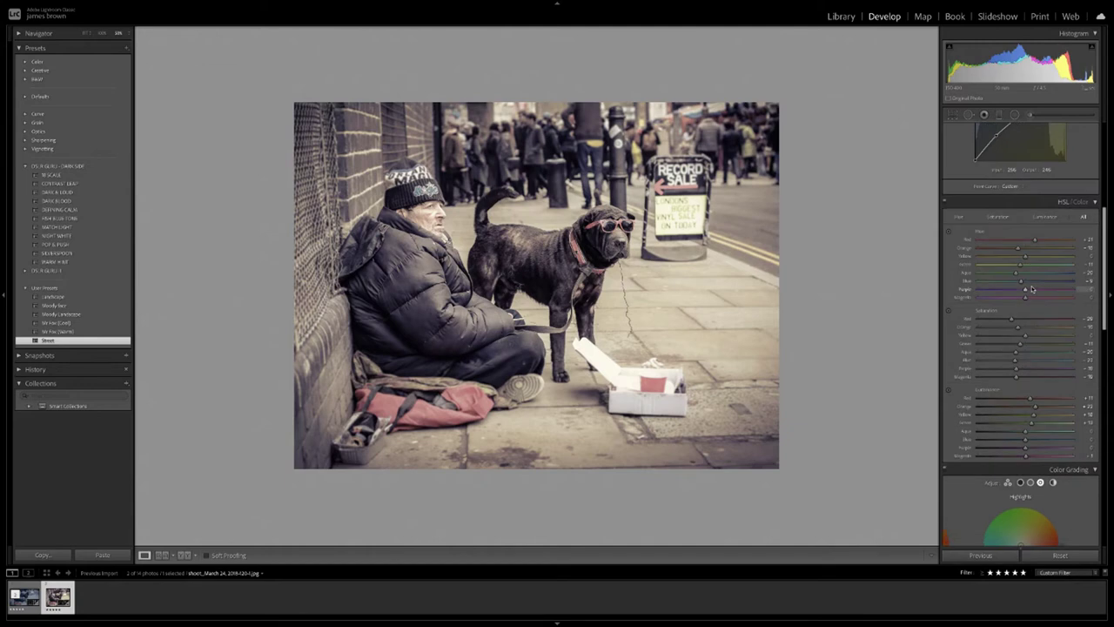
{"action": "scroll", "coordinate": [1032, 288], "scroll_direction": "down", "scroll_amount": 1}
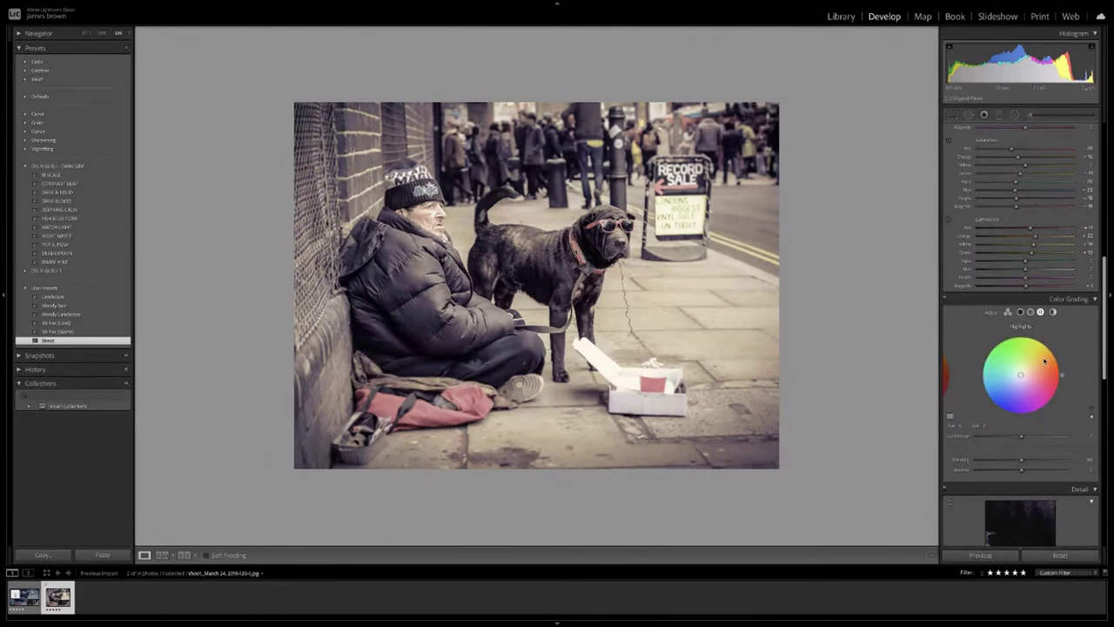
Switch Color Grading from 3-way to the Shadows wheel and open its custom colour swatches.
{"action": "left_click", "coordinate": [1008, 312]}
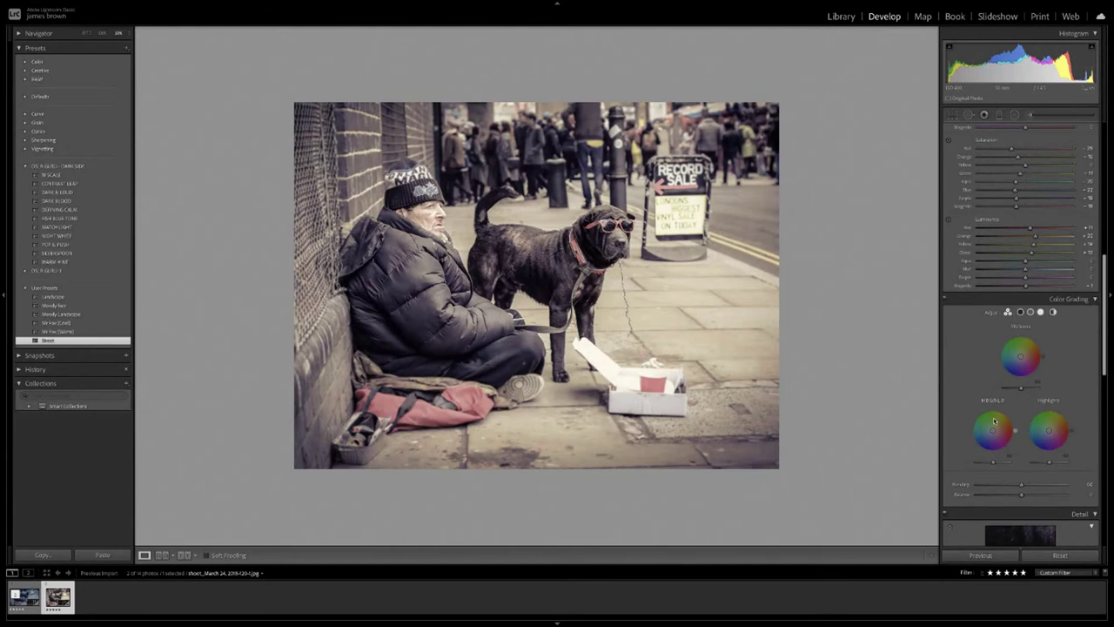
{"action": "left_click", "coordinate": [1021, 312]}
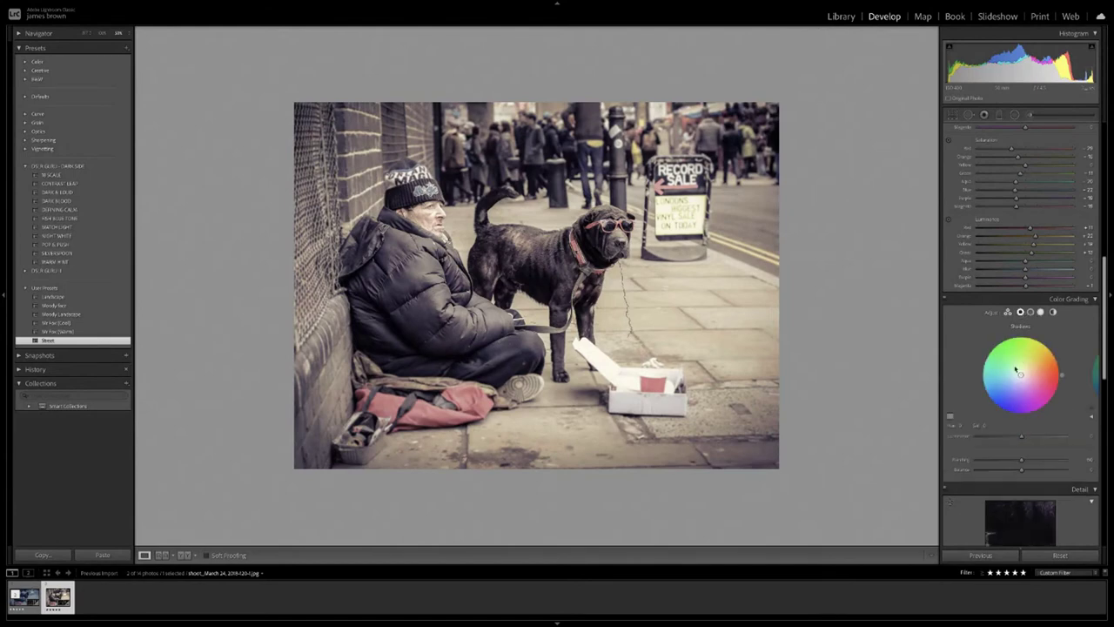
{"action": "left_click", "coordinate": [951, 418]}
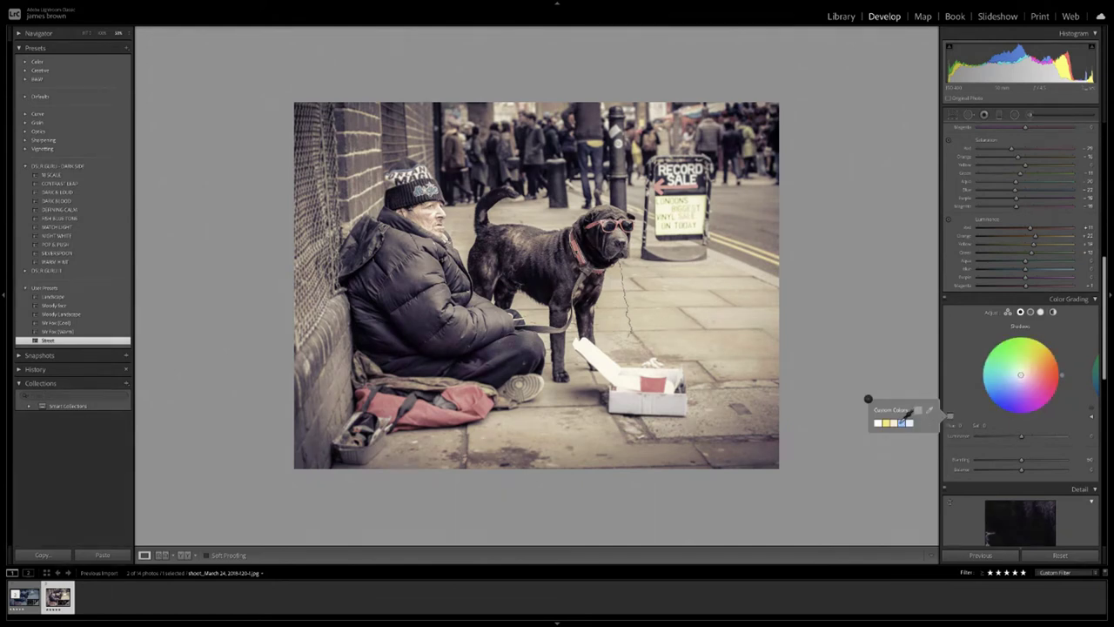
Tint the shadows with the blue swatch (hue about 234), muting saturation to about 10.
{"action": "left_click", "coordinate": [905, 420]}
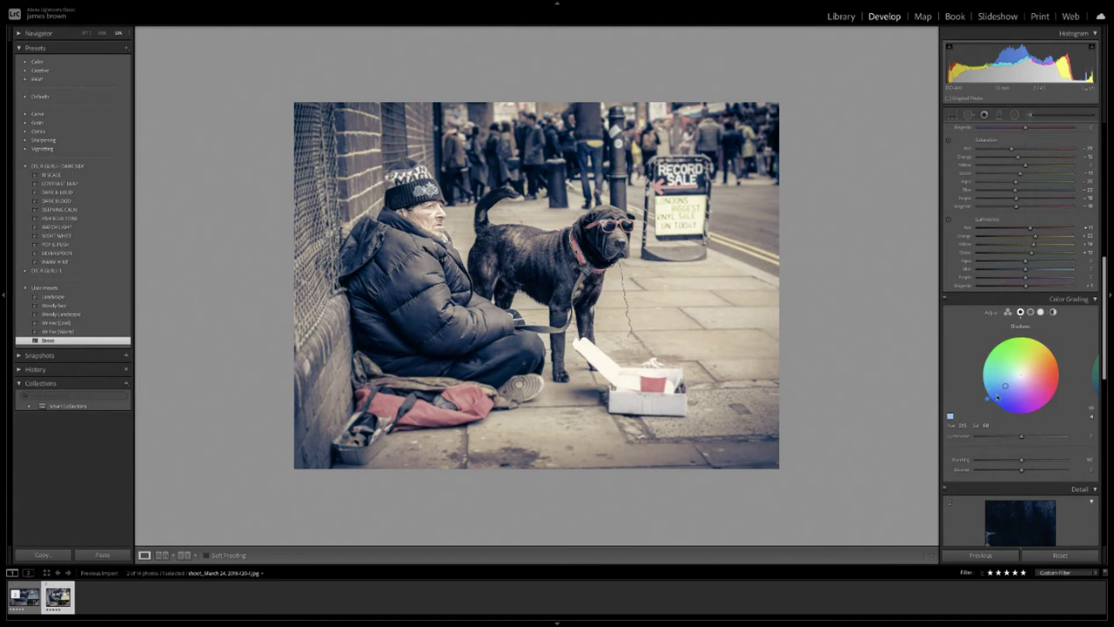
{"action": "left_click_drag", "start_coordinate": [1007, 388], "coordinate": [1005, 388]}
{"action": "mouse_move", "coordinate": [1007, 388]}
{"action": "left_mouse_down"}
{"action": "mouse_move", "coordinate": [1020, 376]}
{"action": "mouse_move", "coordinate": [988, 395]}
{"action": "mouse_move", "coordinate": [1018, 377]}
{"action": "left_mouse_up"}
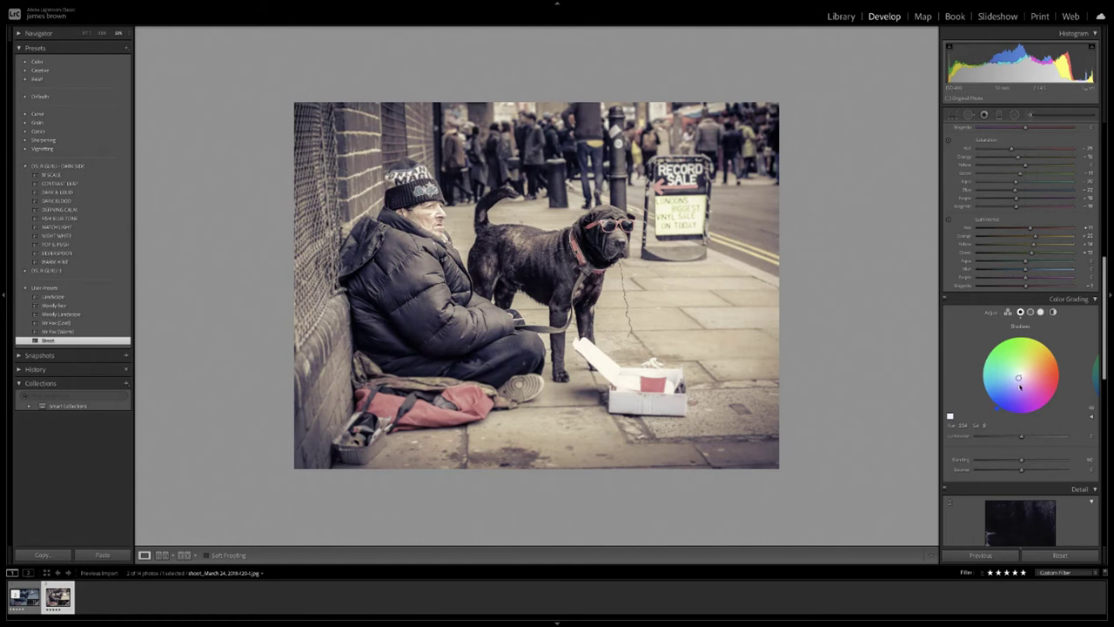
{"action": "left_click_drag", "start_coordinate": [1018, 380], "coordinate": [1018, 387]}
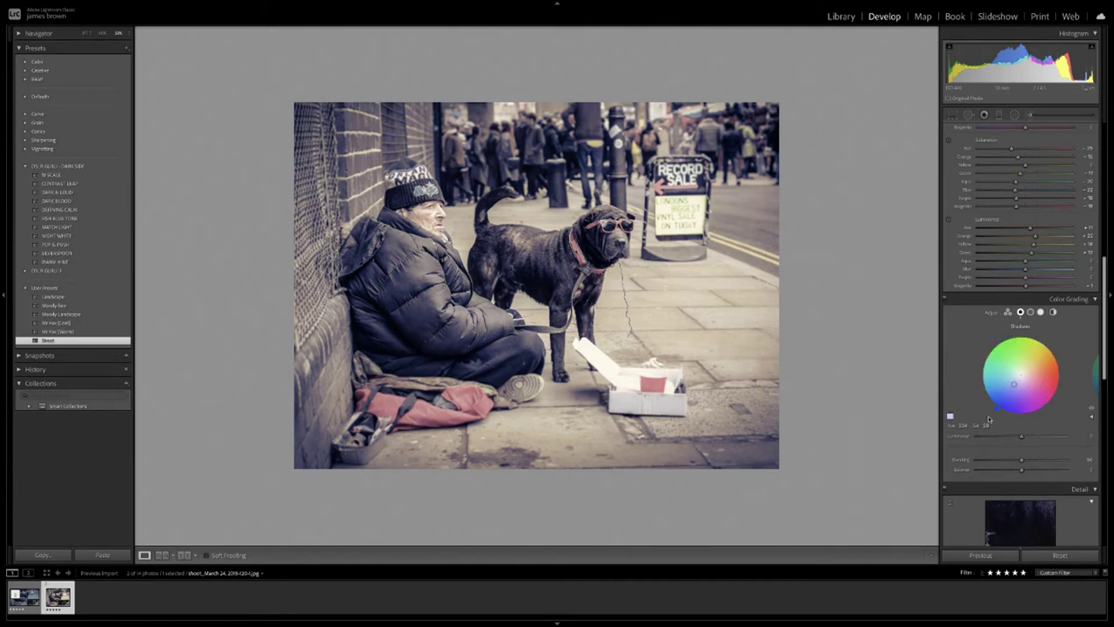
{"action": "left_click", "coordinate": [1031, 312]}
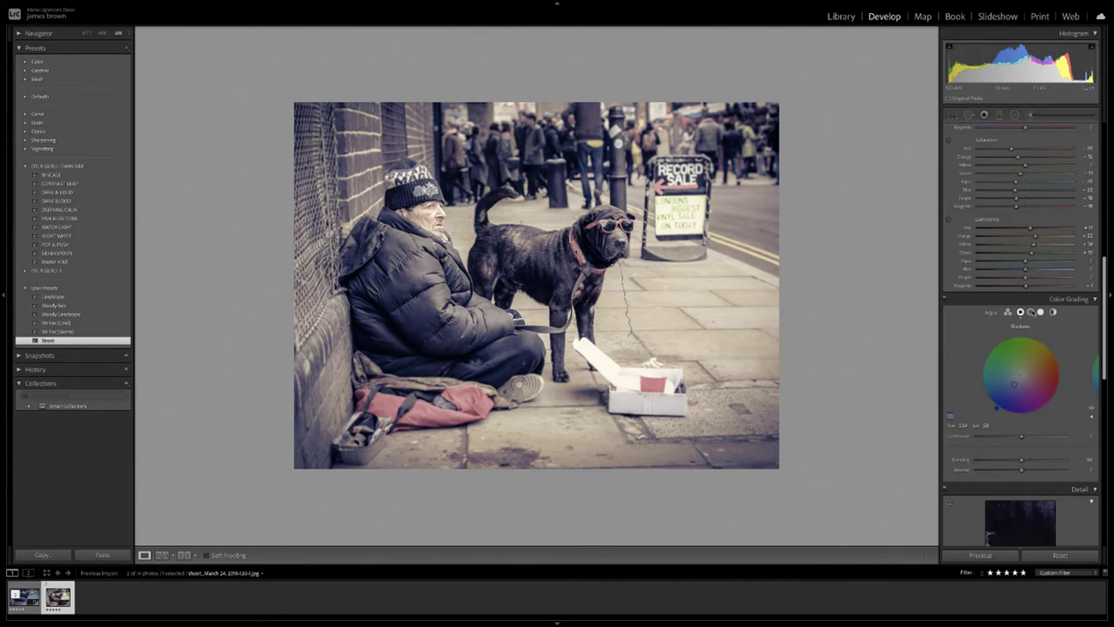
Give the highlights a faint warm yellow tint, around hue 60 and saturation 15.
{"action": "left_click", "coordinate": [1040, 311]}
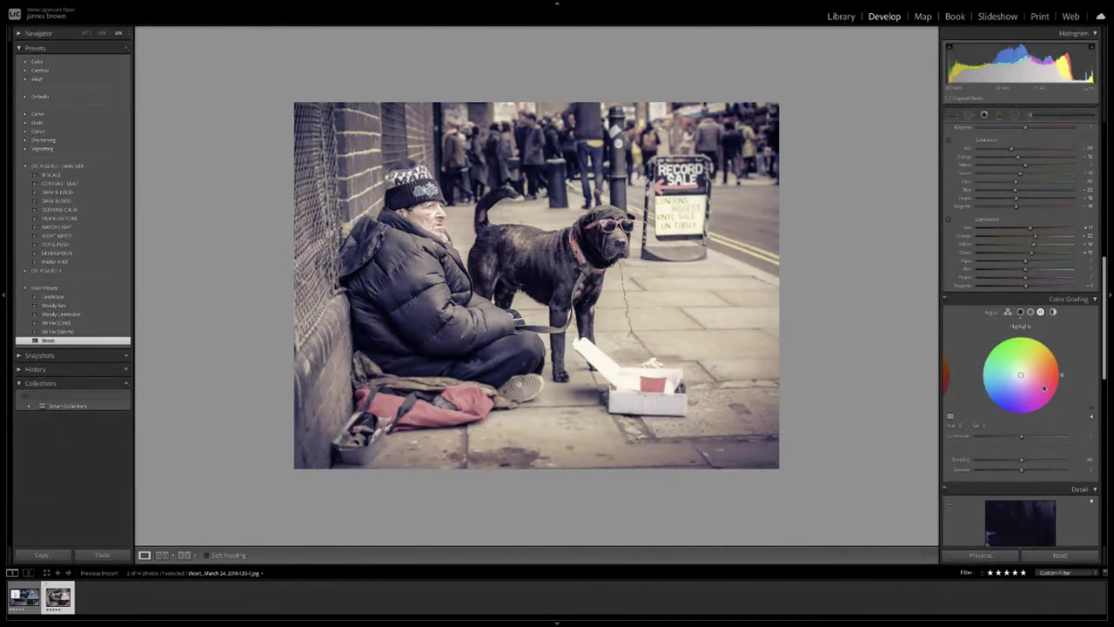
{"action": "left_click_drag", "start_coordinate": [1063, 377], "coordinate": [1060, 336]}
{"action": "left_click_drag", "start_coordinate": [1022, 376], "coordinate": [1025, 371]}
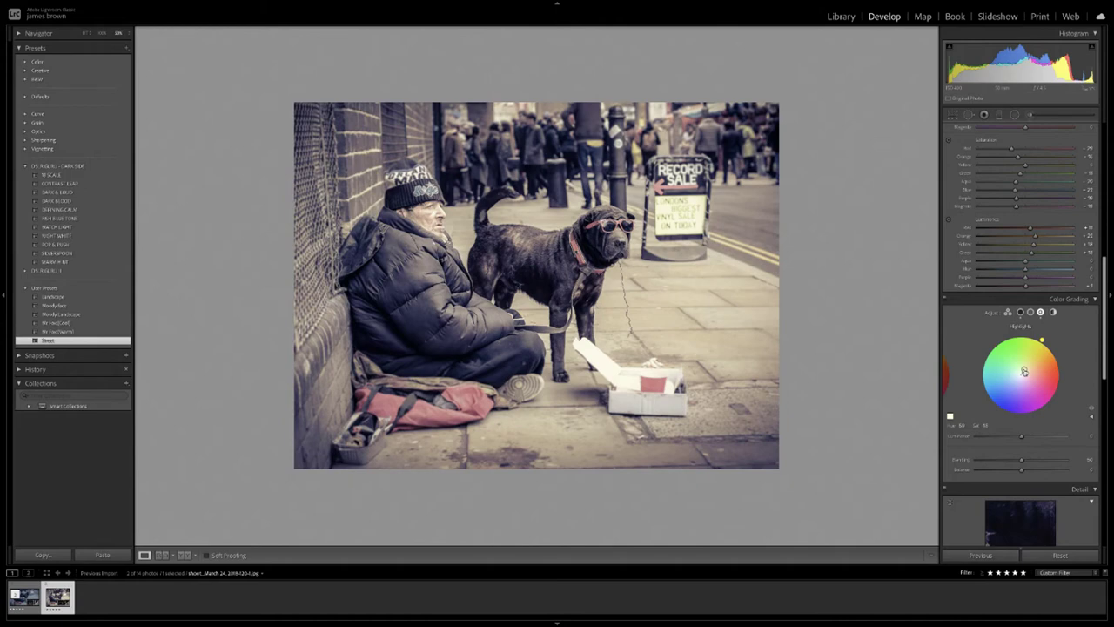
{"action": "left_click_drag", "start_coordinate": [1024, 372], "coordinate": [1024, 373]}
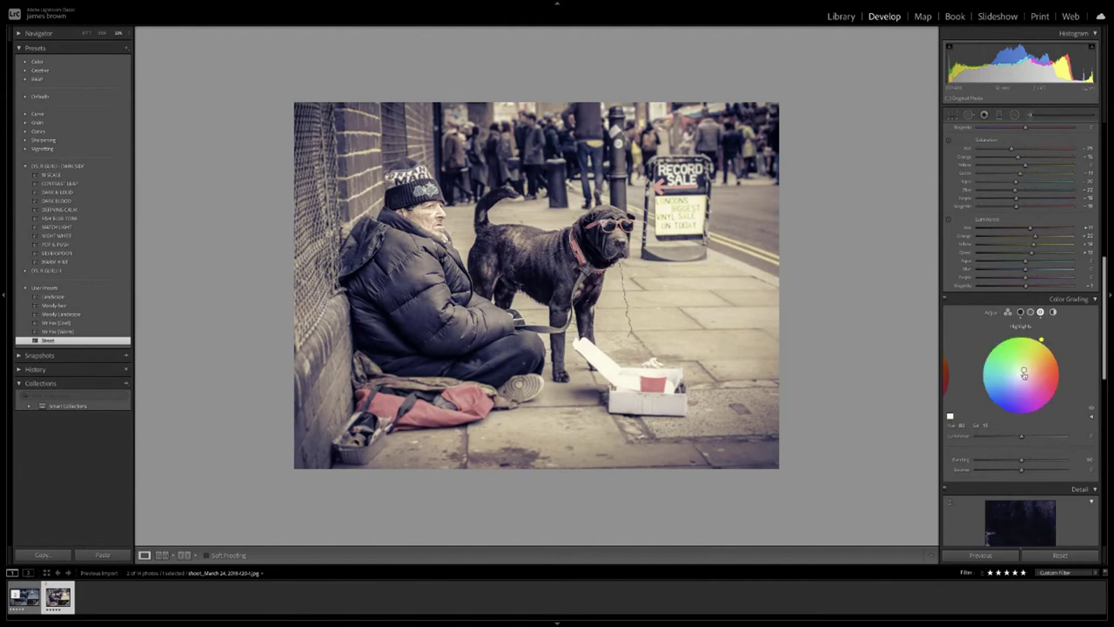
In the 3-way view, nudge the Balance slider to about +5 toward the highlights.
{"action": "left_click", "coordinate": [1008, 311]}
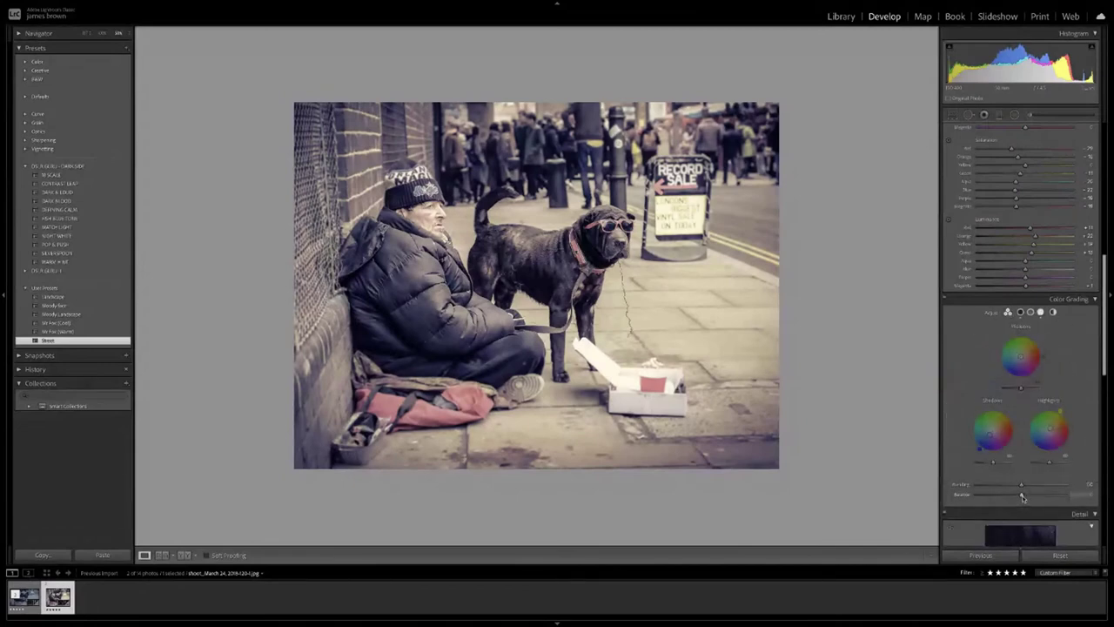
{"action": "mouse_move", "coordinate": [1023, 496]}
{"action": "left_mouse_down"}
{"action": "mouse_move", "coordinate": [986, 498]}
{"action": "mouse_move", "coordinate": [1063, 496]}
{"action": "mouse_move", "coordinate": [1026, 496]}
{"action": "left_mouse_up"}
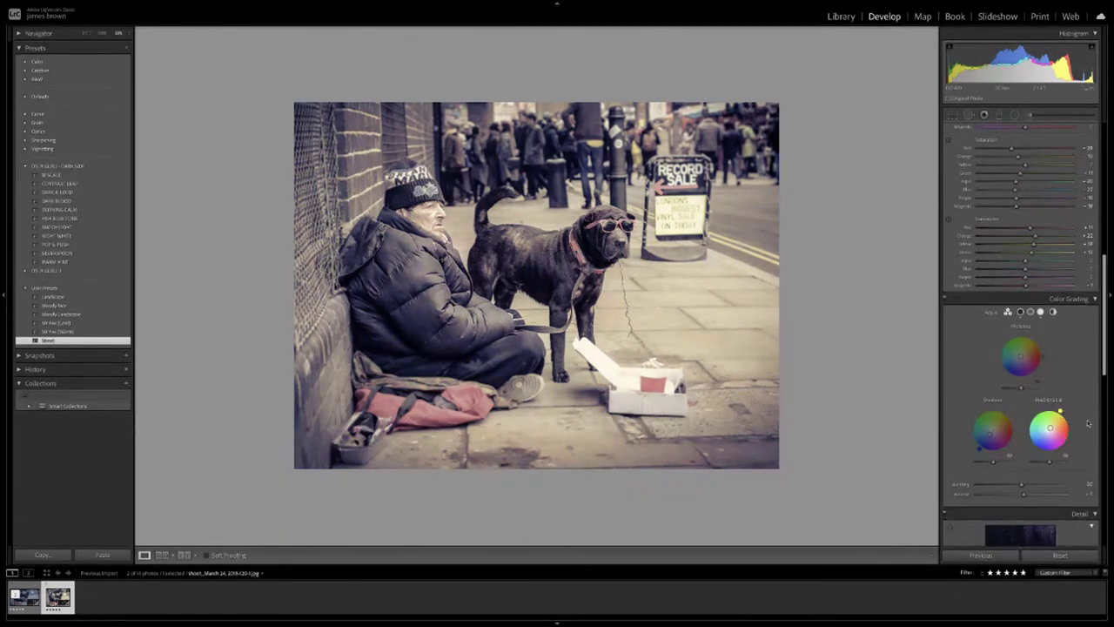
{"action": "scroll", "coordinate": [1032, 422], "scroll_direction": "down", "scroll_amount": 5}
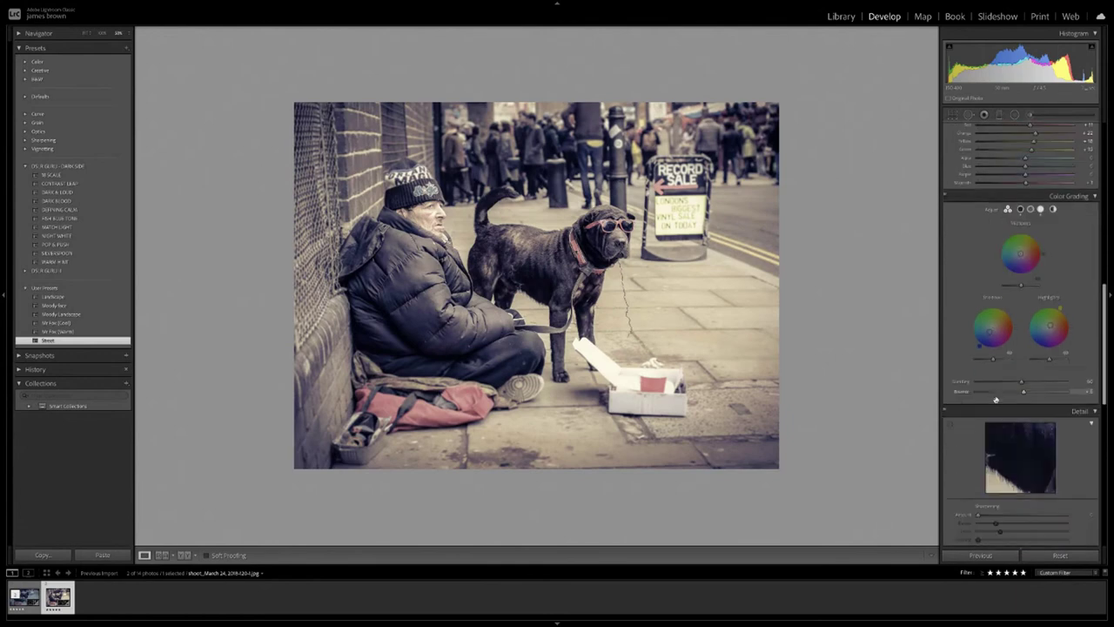
Collapse the Detail, Lens Corrections and Effects sections so Calibration sits below Color Grading.
{"action": "scroll", "coordinate": [1033, 423], "scroll_direction": "down", "scroll_amount": 2}
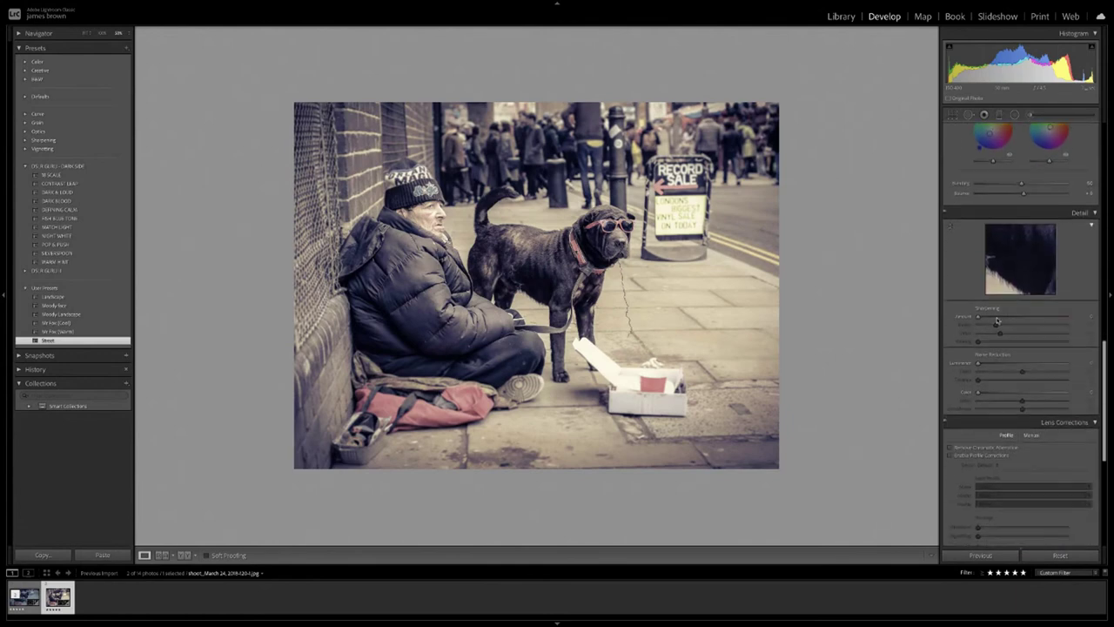
{"action": "scroll", "coordinate": [1023, 379], "scroll_direction": "down", "scroll_amount": 1}
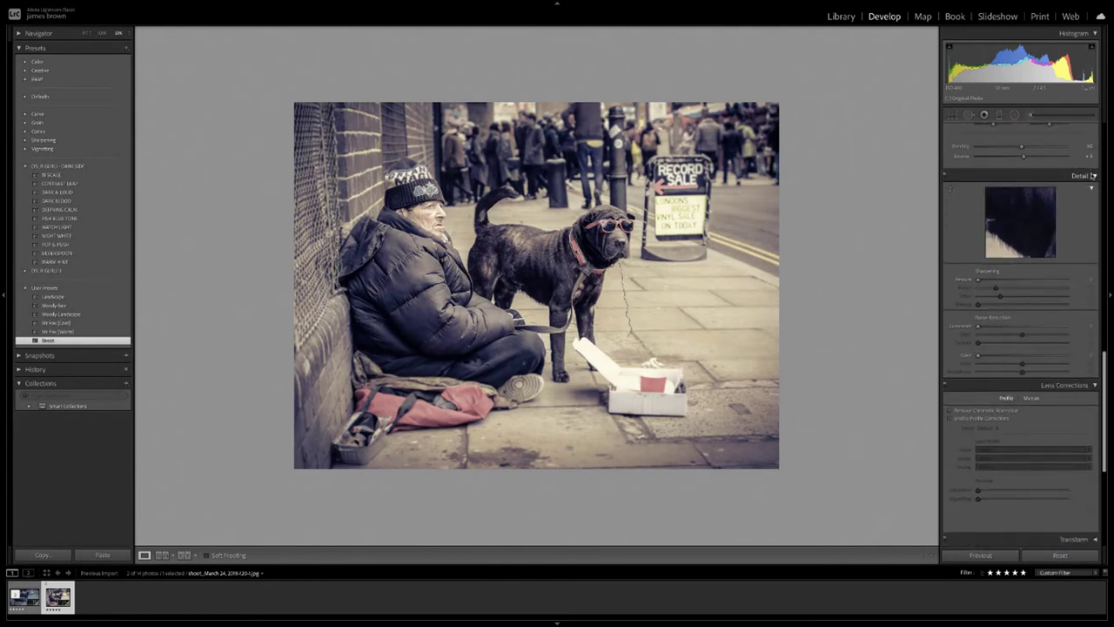
{"action": "left_click", "coordinate": [1096, 176]}
{"action": "left_click", "coordinate": [1096, 190]}
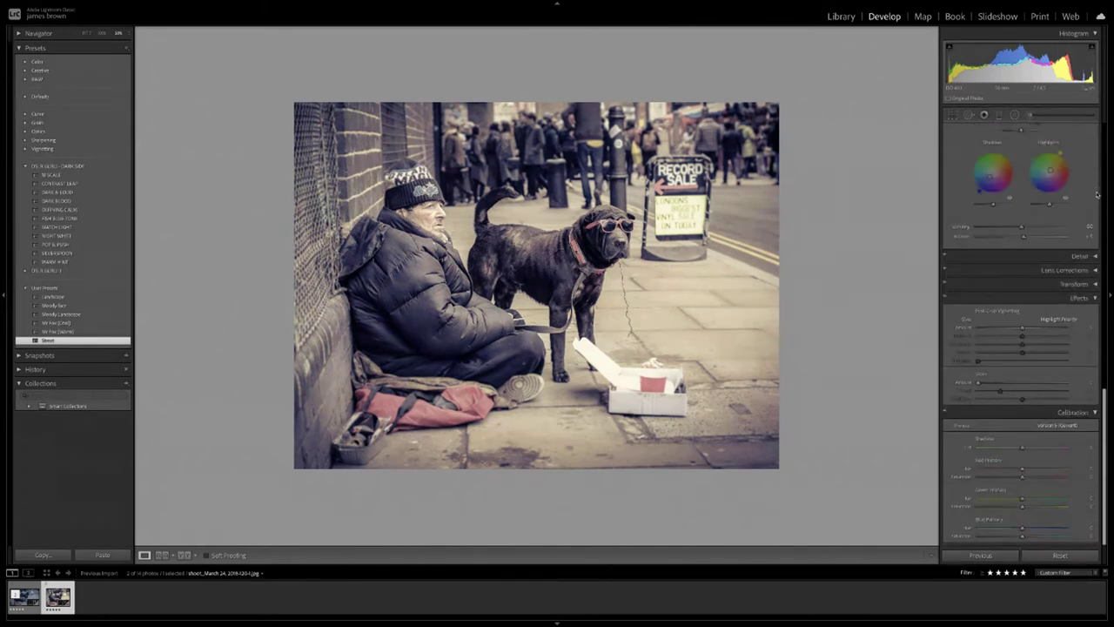
{"action": "left_click", "coordinate": [1096, 298]}
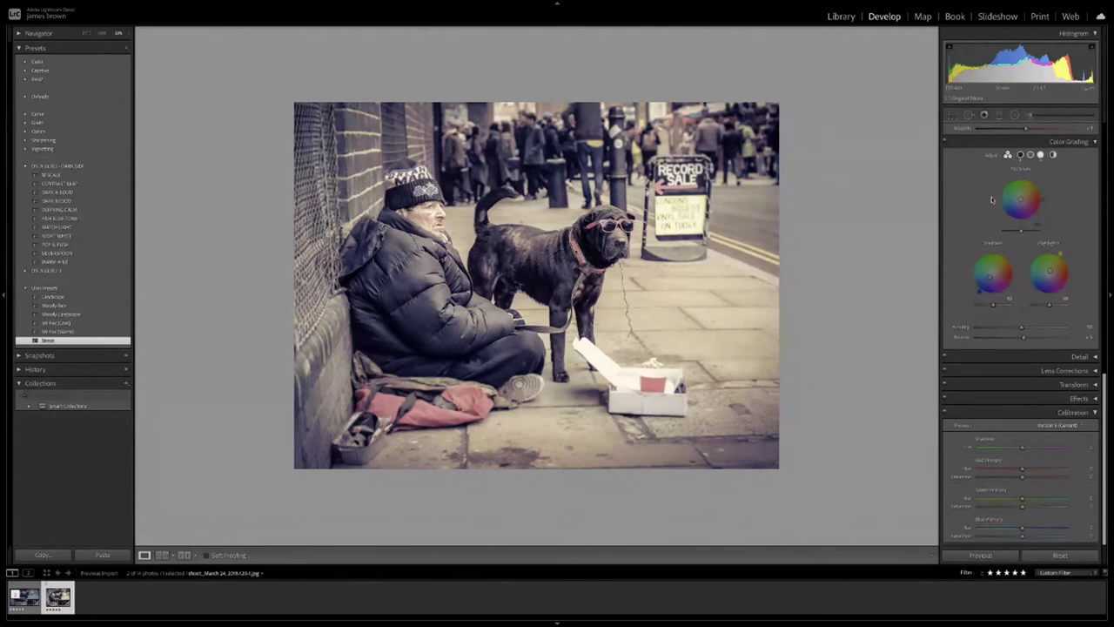
{"action": "scroll", "coordinate": [1067, 250], "scroll_direction": "up", "scroll_amount": 4}
{"action": "scroll", "coordinate": [1068, 251], "scroll_direction": "up", "scroll_amount": 6}
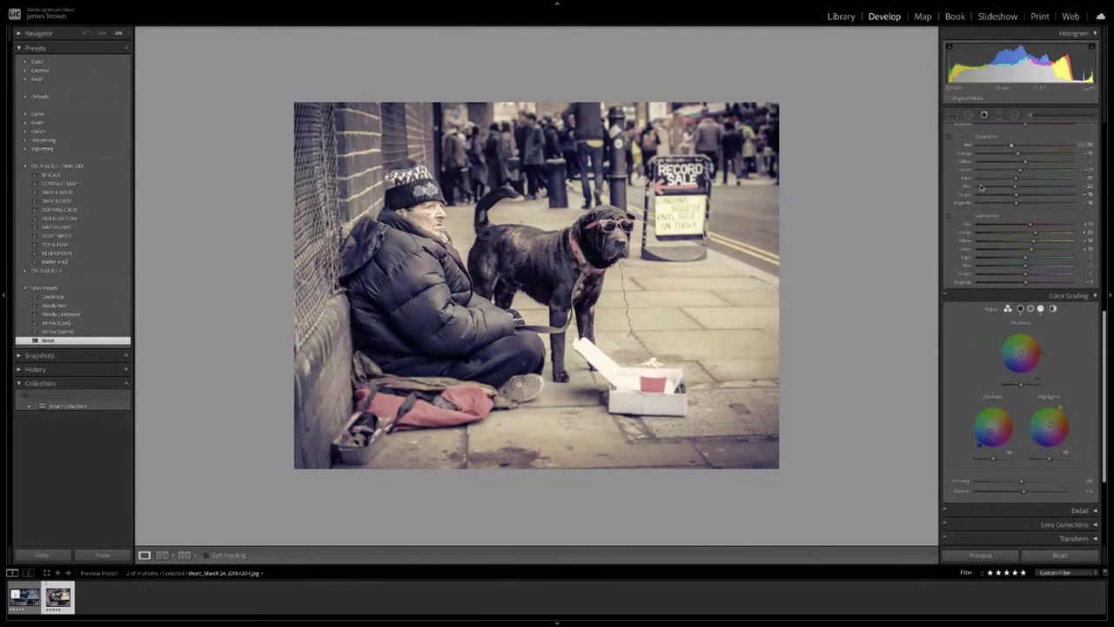
{"action": "scroll", "coordinate": [1068, 301], "scroll_direction": "down", "scroll_amount": 10}
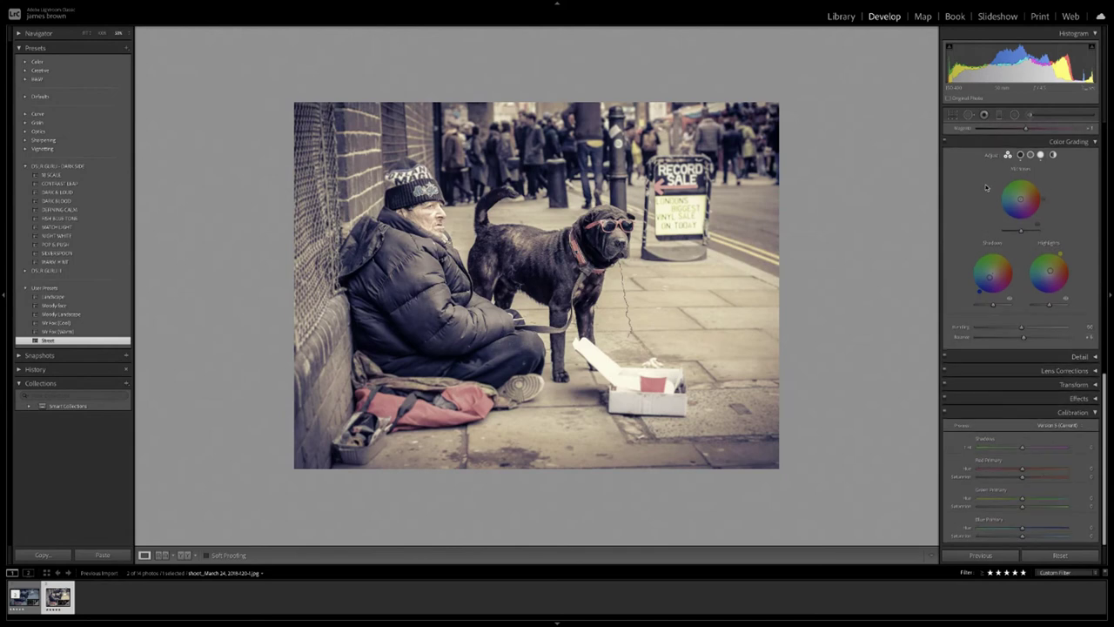
{"action": "scroll", "coordinate": [986, 192], "scroll_direction": "up", "scroll_amount": 7}
Shift the red, green and blue primary hues right; raise green and blue saturation, blue to +17.
{"action": "scroll", "coordinate": [987, 192], "scroll_direction": "down", "scroll_amount": 8}
{"action": "left_click_drag", "start_coordinate": [1024, 471], "coordinate": [1030, 470]}
{"action": "left_click_drag", "start_coordinate": [1024, 502], "coordinate": [1029, 501]}
{"action": "left_click_drag", "start_coordinate": [1022, 507], "coordinate": [1031, 508]}
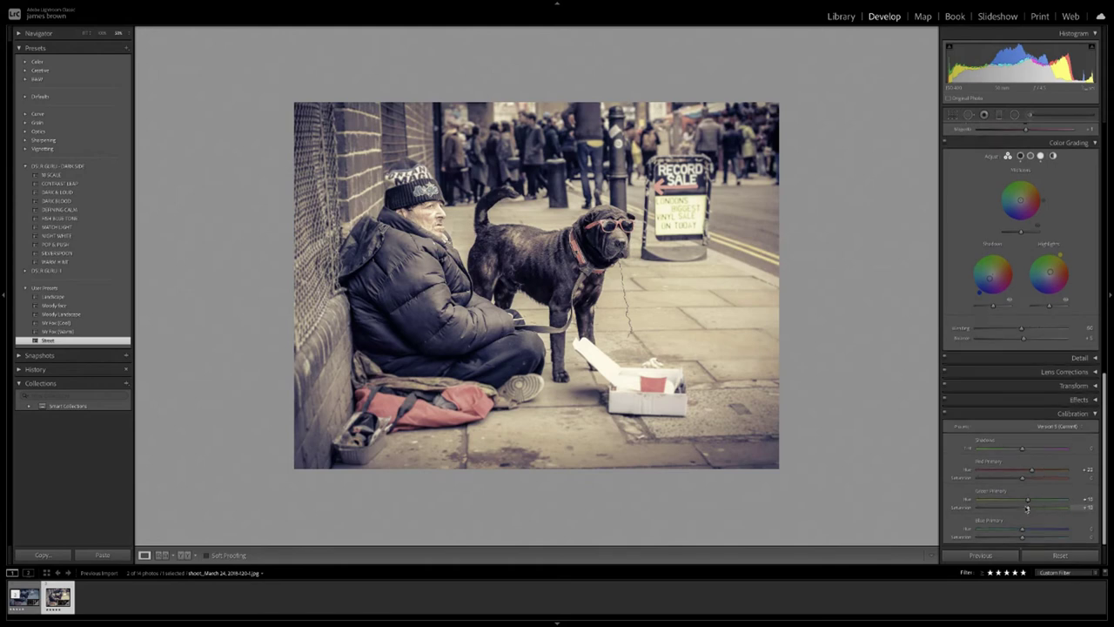
{"action": "left_click_drag", "start_coordinate": [1023, 531], "coordinate": [1025, 531]}
{"action": "left_click_drag", "start_coordinate": [1024, 537], "coordinate": [1028, 538]}
{"action": "left_click_drag", "start_coordinate": [1026, 530], "coordinate": [1031, 540]}
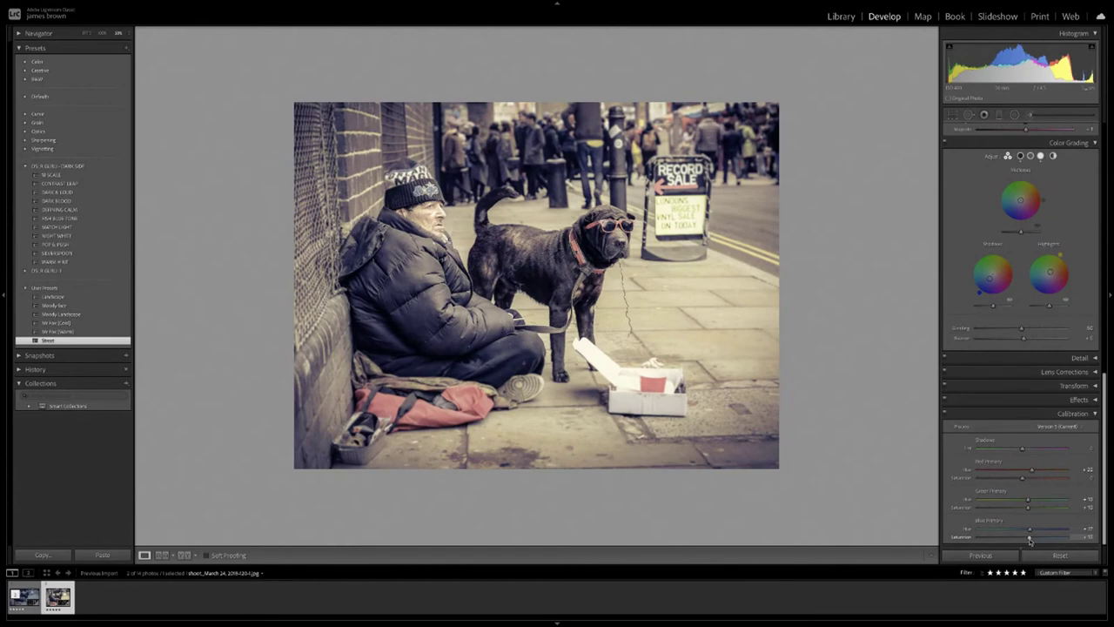
{"action": "left_click_drag", "start_coordinate": [1030, 540], "coordinate": [1033, 541]}
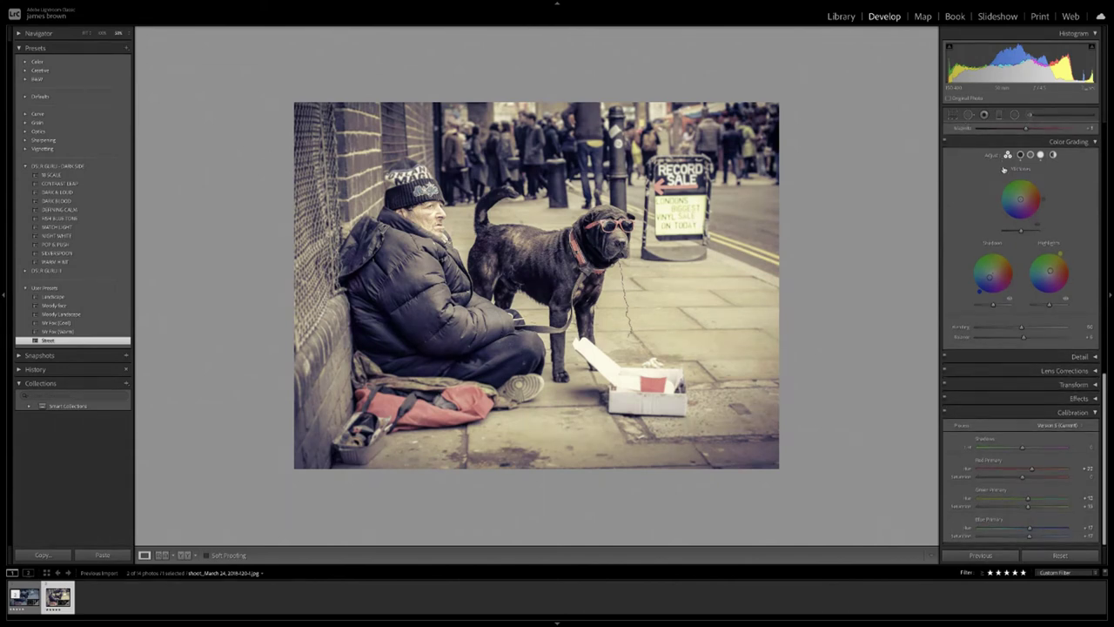
{"action": "scroll", "coordinate": [1067, 379], "scroll_direction": "up", "scroll_amount": 2}
Cool the white balance Temp slightly and shift Tint toward green.
{"action": "scroll", "coordinate": [1066, 379], "scroll_direction": "up", "scroll_amount": 10}
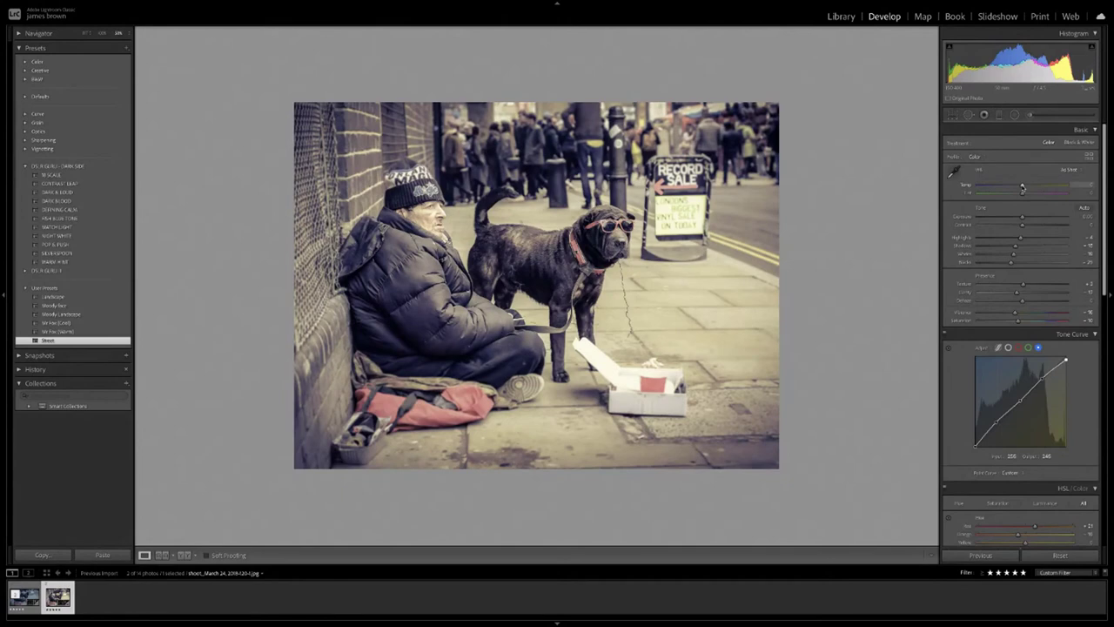
{"action": "left_click_drag", "start_coordinate": [1023, 188], "coordinate": [1013, 186]}
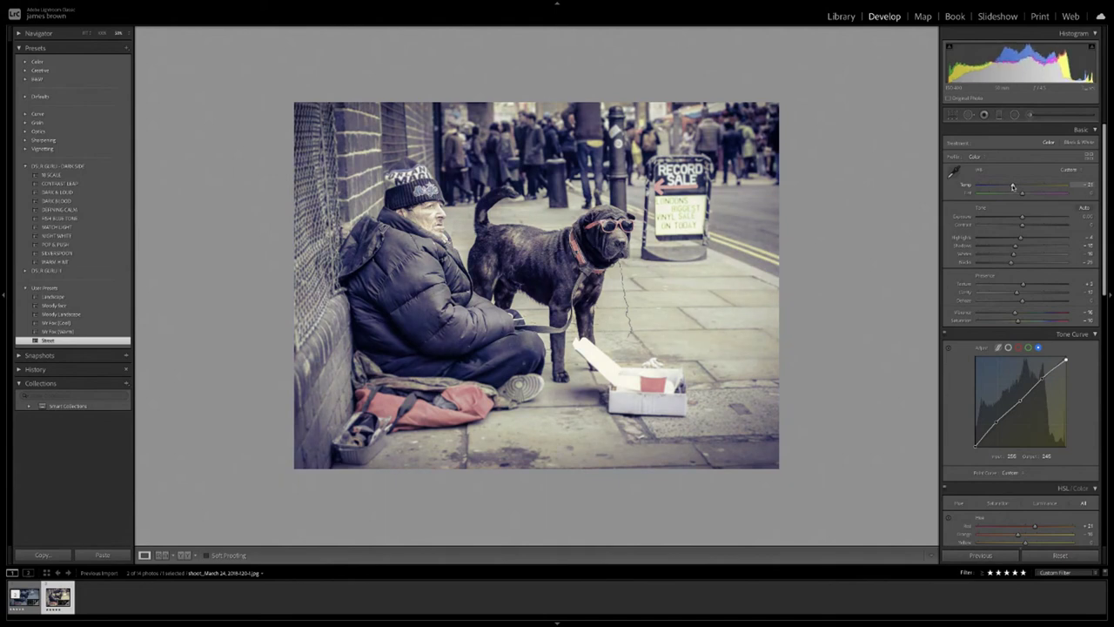
{"action": "left_click_drag", "start_coordinate": [1013, 186], "coordinate": [1014, 186]}
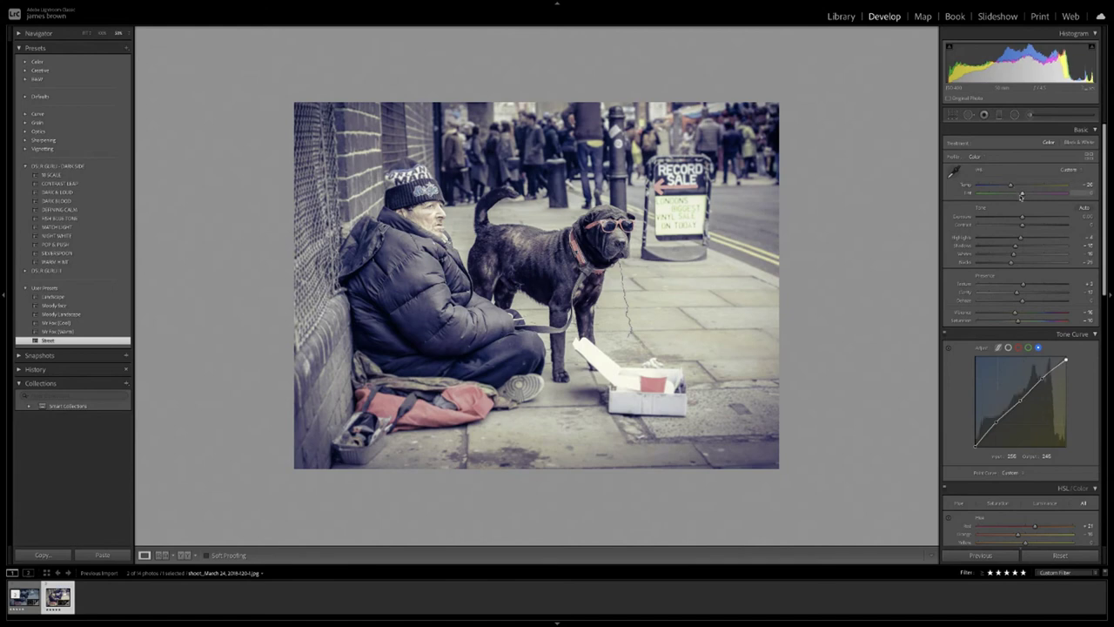
{"action": "left_click_drag", "start_coordinate": [1023, 195], "coordinate": [1025, 194]}
Lower Exposure and Contrast slightly, then cool Temp further toward blue.
{"action": "scroll", "coordinate": [1036, 235], "scroll_direction": "down", "scroll_amount": 1}
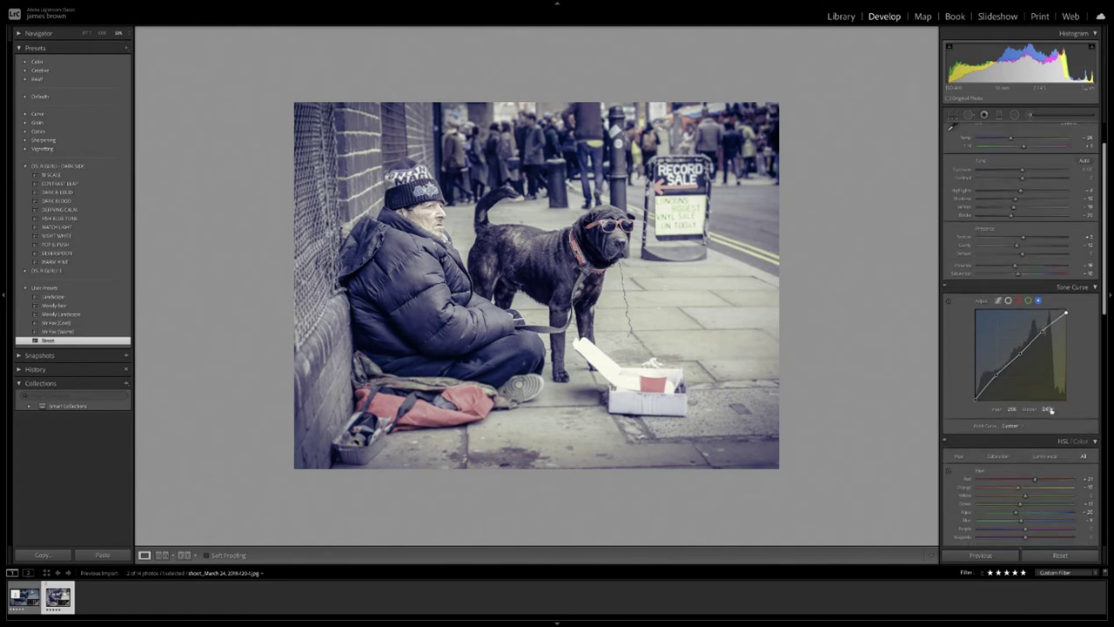
{"action": "scroll", "coordinate": [1041, 264], "scroll_direction": "up", "scroll_amount": 1}
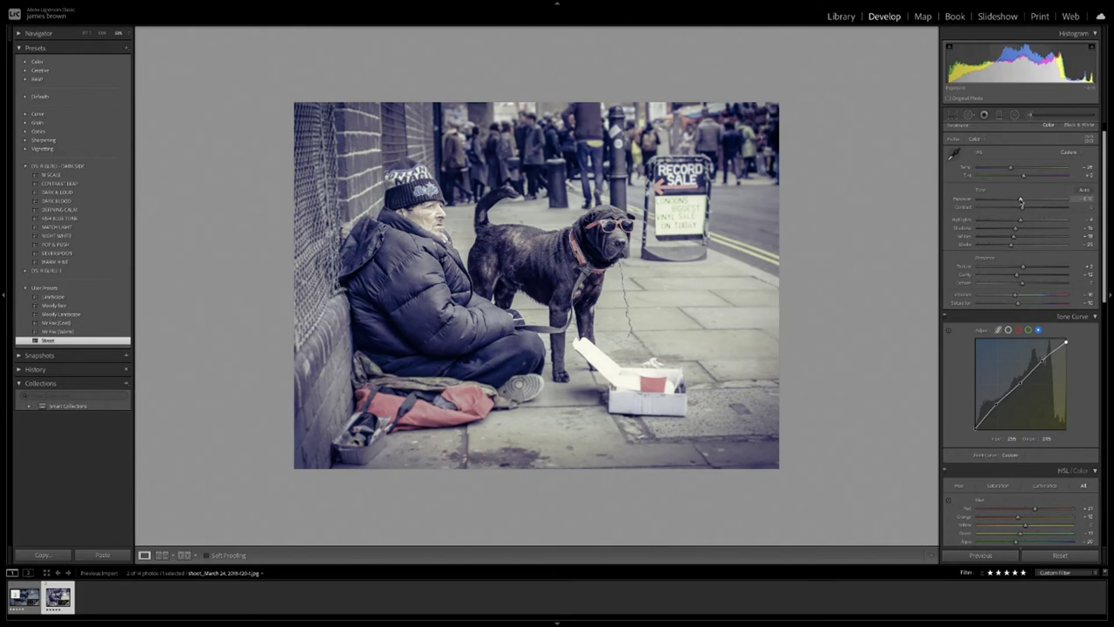
{"action": "left_click_drag", "start_coordinate": [1021, 202], "coordinate": [1018, 201]}
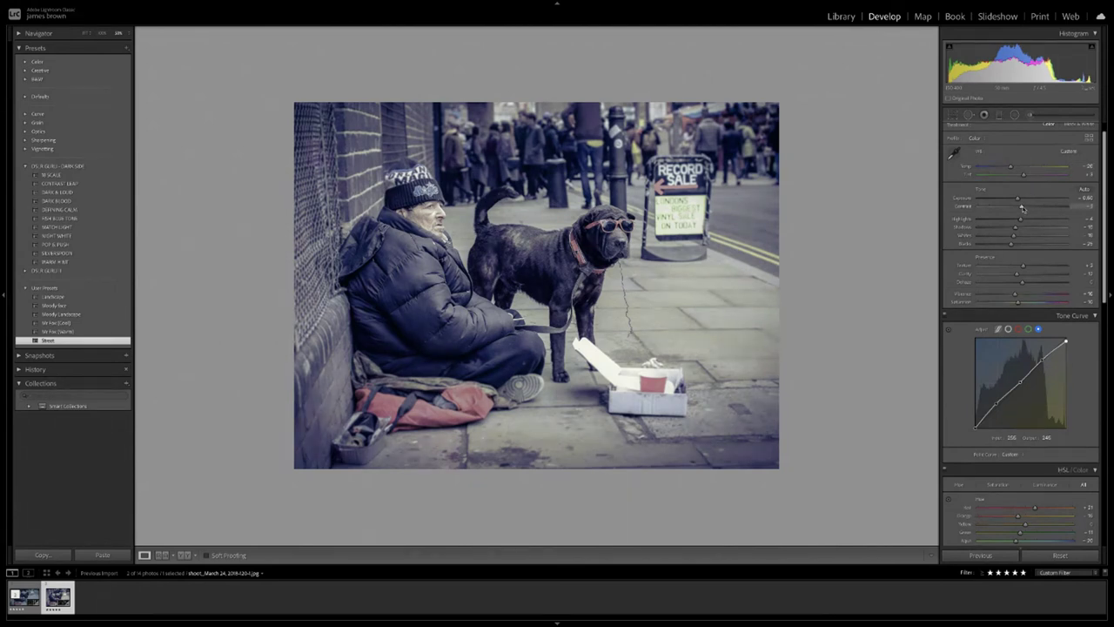
{"action": "mouse_move", "coordinate": [1023, 208]}
{"action": "left_mouse_down"}
{"action": "mouse_move", "coordinate": [1011, 208]}
{"action": "mouse_move", "coordinate": [1038, 208]}
{"action": "mouse_move", "coordinate": [1021, 208]}
{"action": "left_mouse_up"}
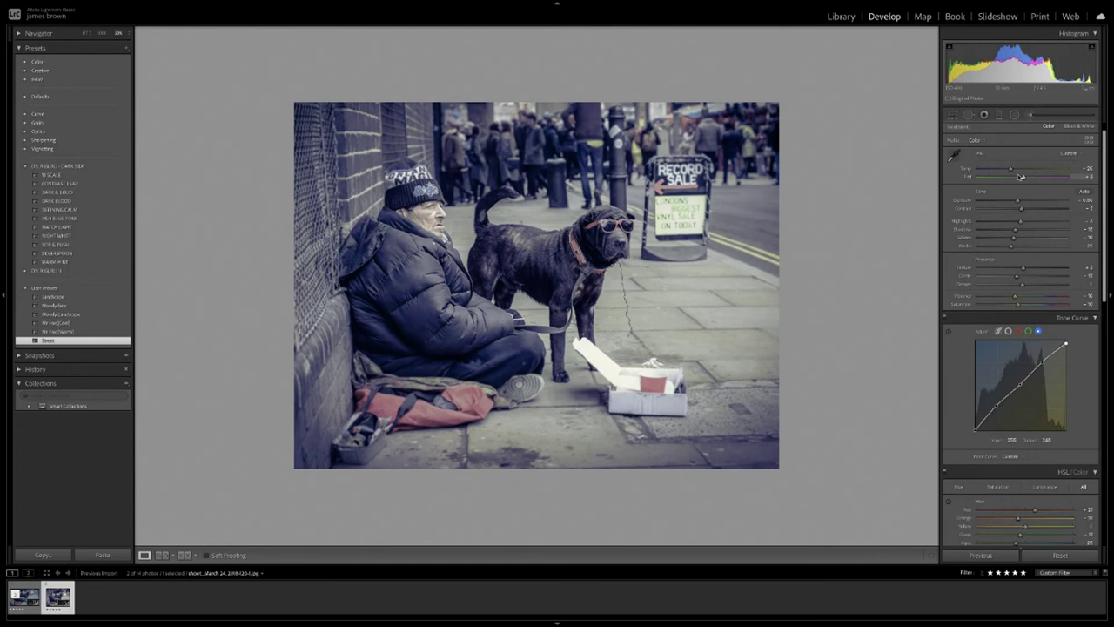
{"action": "left_click_drag", "start_coordinate": [1013, 170], "coordinate": [1008, 170]}
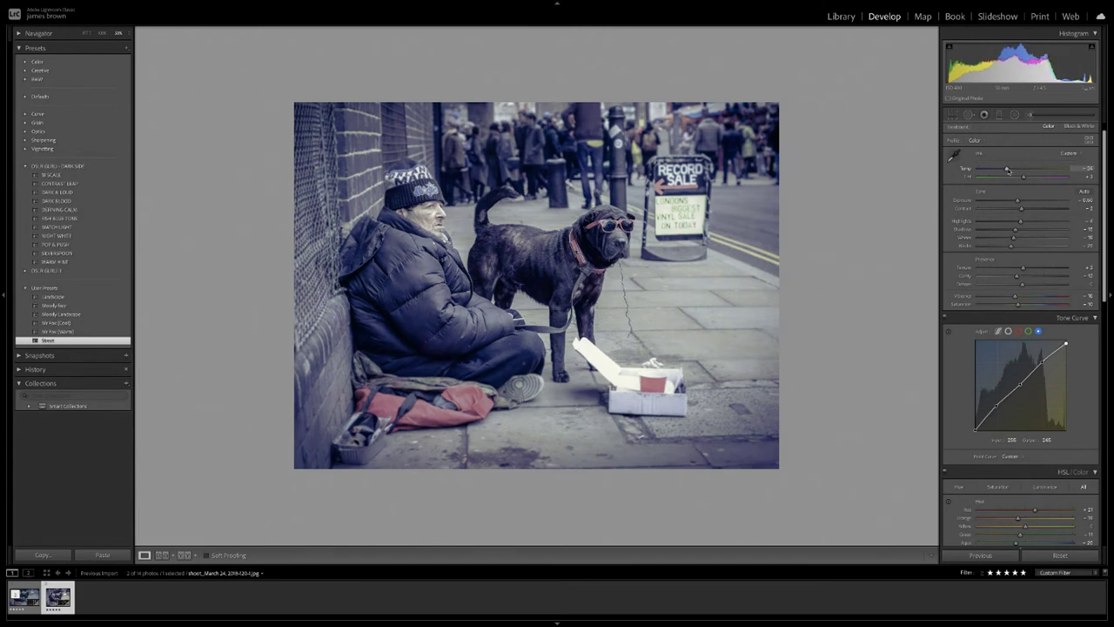
{"action": "left_click_drag", "start_coordinate": [1007, 170], "coordinate": [1006, 170]}
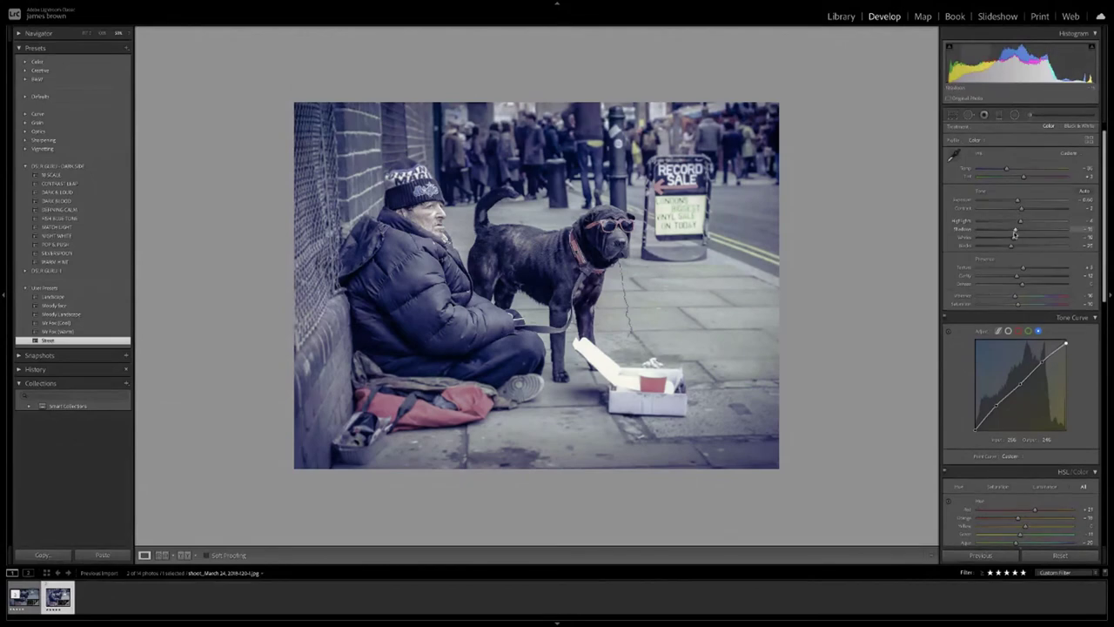
Raise Highlights and Whites, deepen Blacks to about -11, and ease Contrast down.
{"action": "mouse_move", "coordinate": [1022, 221]}
{"action": "left_mouse_down"}
{"action": "mouse_move", "coordinate": [994, 222]}
{"action": "mouse_move", "coordinate": [1025, 229]}
{"action": "mouse_move", "coordinate": [1013, 228]}
{"action": "left_mouse_up"}
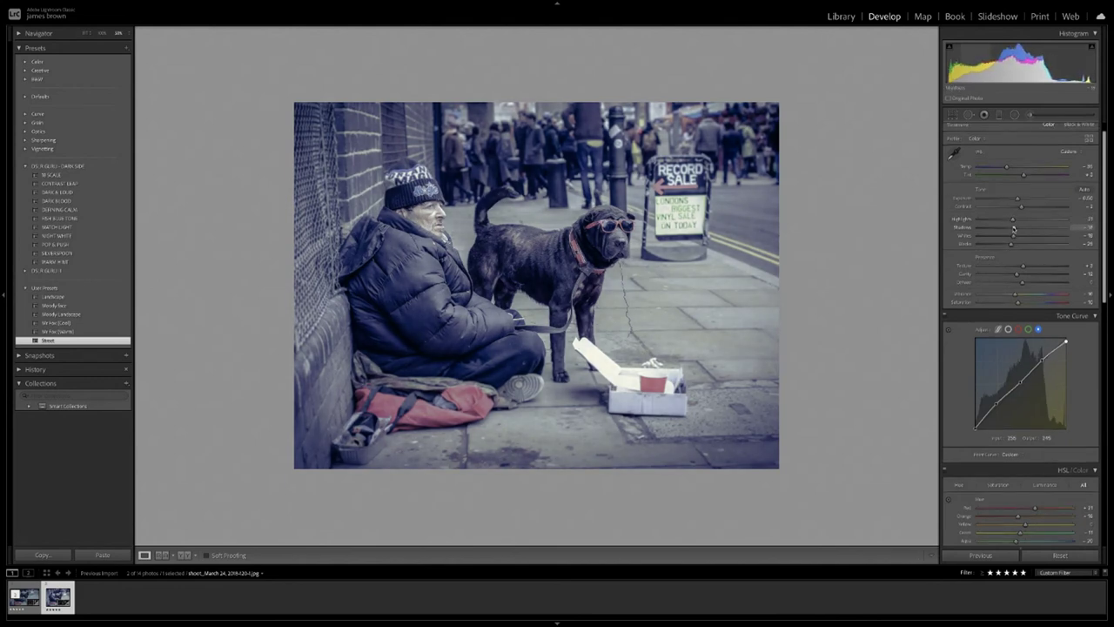
{"action": "left_click_drag", "start_coordinate": [1014, 237], "coordinate": [985, 237]}
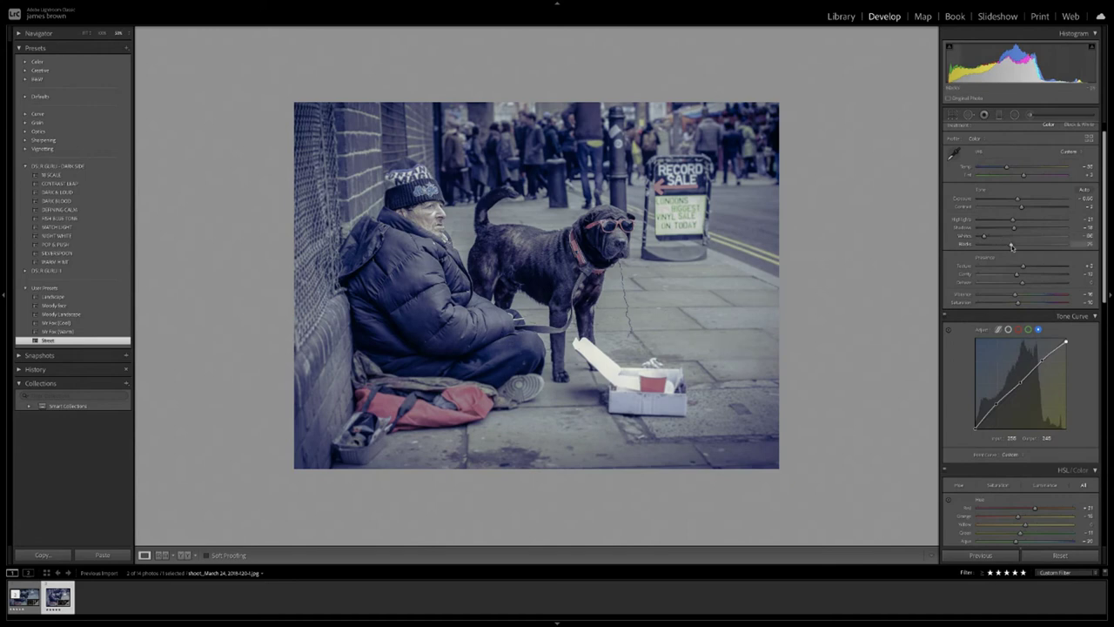
{"action": "mouse_move", "coordinate": [1012, 246]}
{"action": "left_mouse_down"}
{"action": "mouse_move", "coordinate": [997, 246]}
{"action": "mouse_move", "coordinate": [1019, 247]}
{"action": "left_mouse_up"}
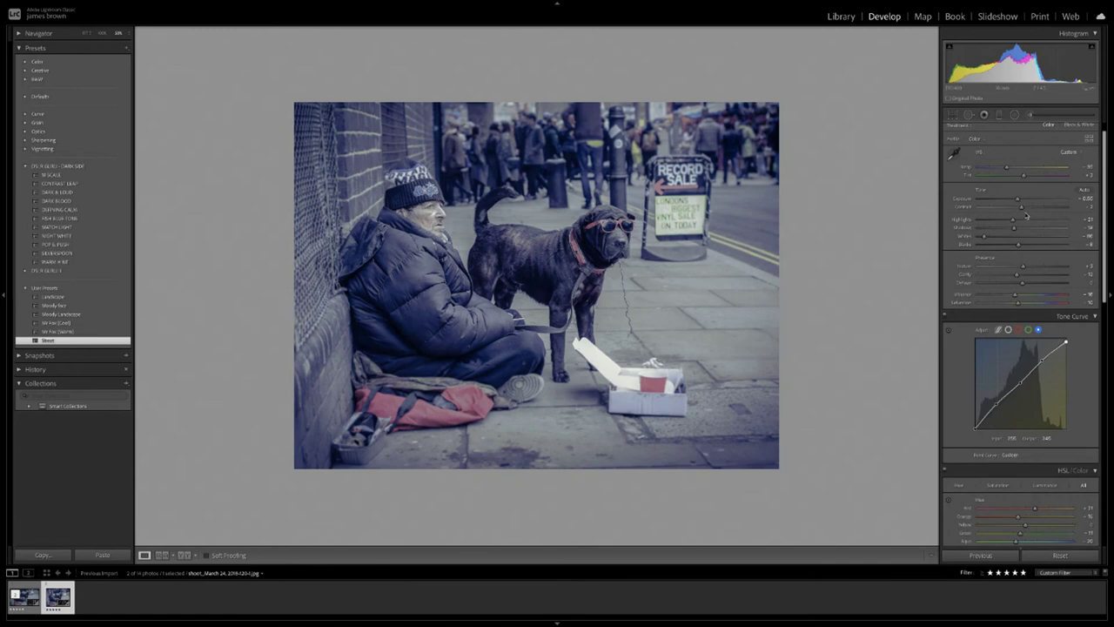
{"action": "left_click_drag", "start_coordinate": [1023, 209], "coordinate": [1019, 245]}
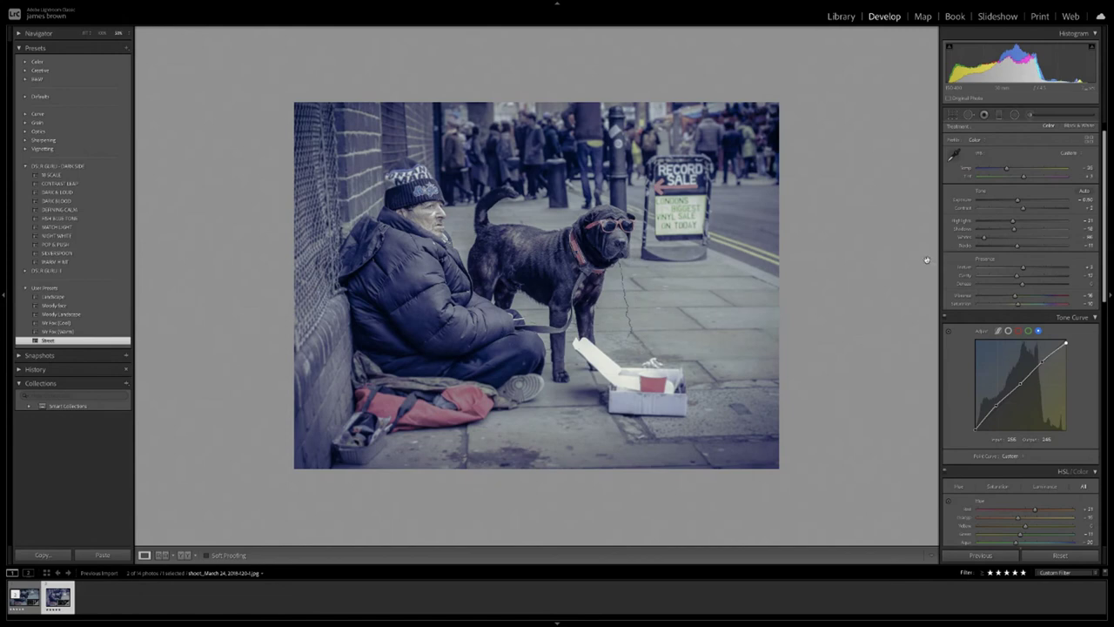
Set up an Adjustment Brush with Sharpness -100 and larger size, painting along the photo's bottom.
{"action": "left_click", "coordinate": [1034, 117]}
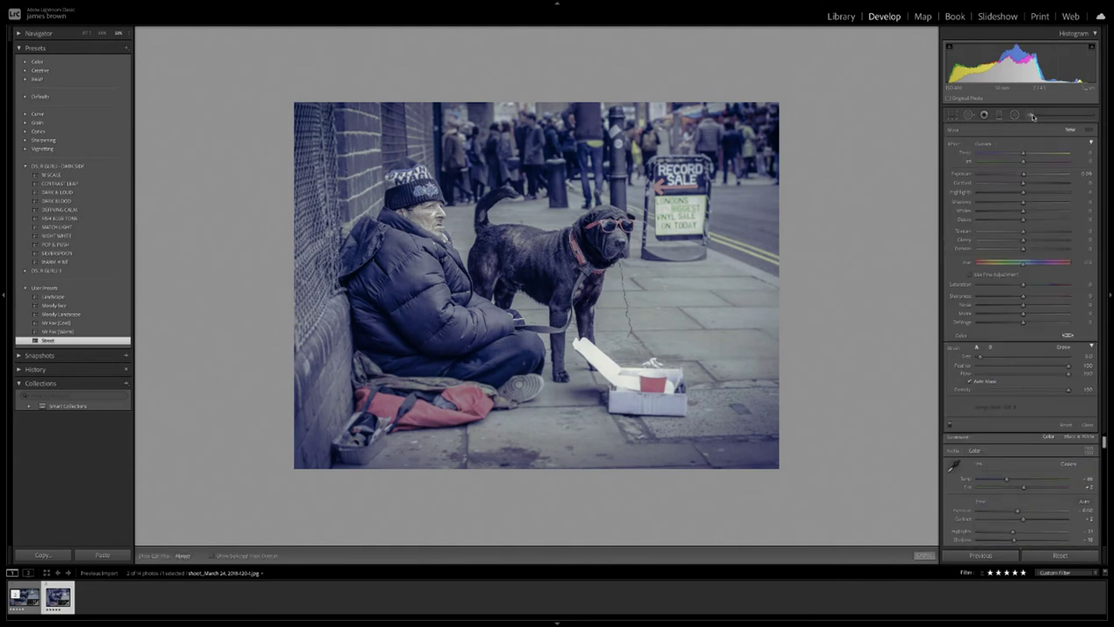
{"action": "left_click", "coordinate": [997, 145]}
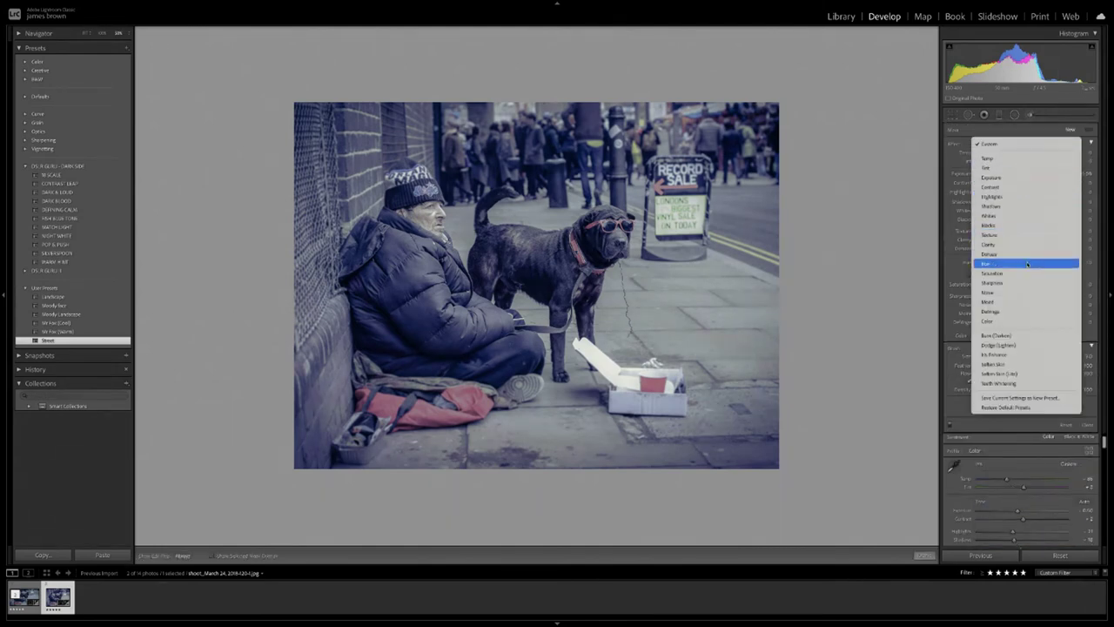
{"action": "left_click", "coordinate": [1036, 282]}
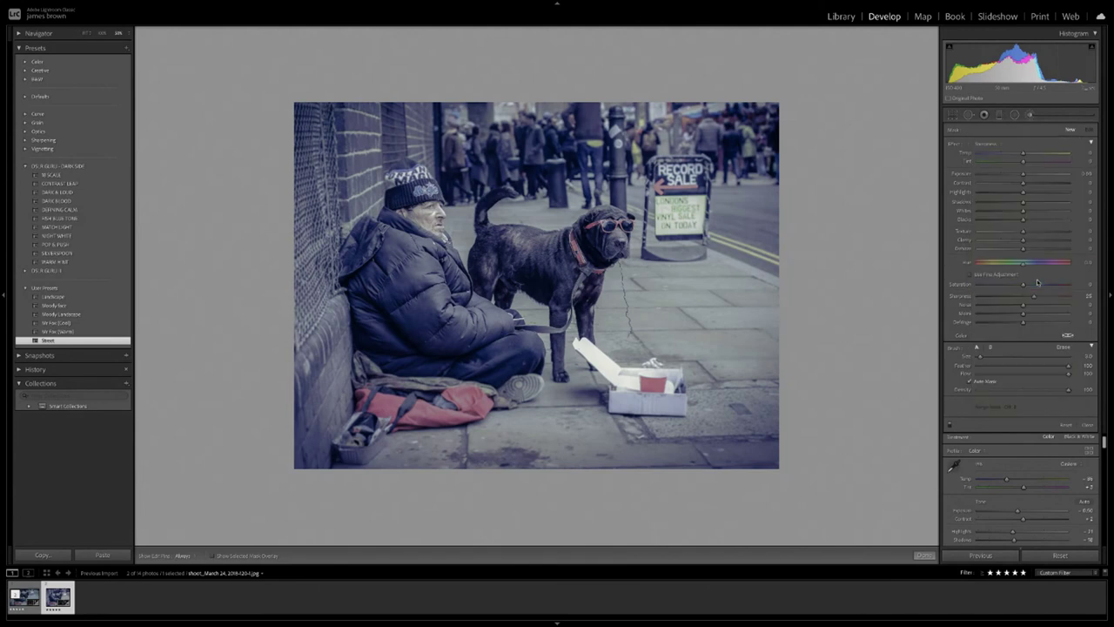
{"action": "left_click_drag", "start_coordinate": [1039, 299], "coordinate": [959, 300]}
{"action": "left_click_drag", "start_coordinate": [981, 358], "coordinate": [986, 358]}
{"action": "left_click_drag", "start_coordinate": [553, 464], "coordinate": [514, 457]}
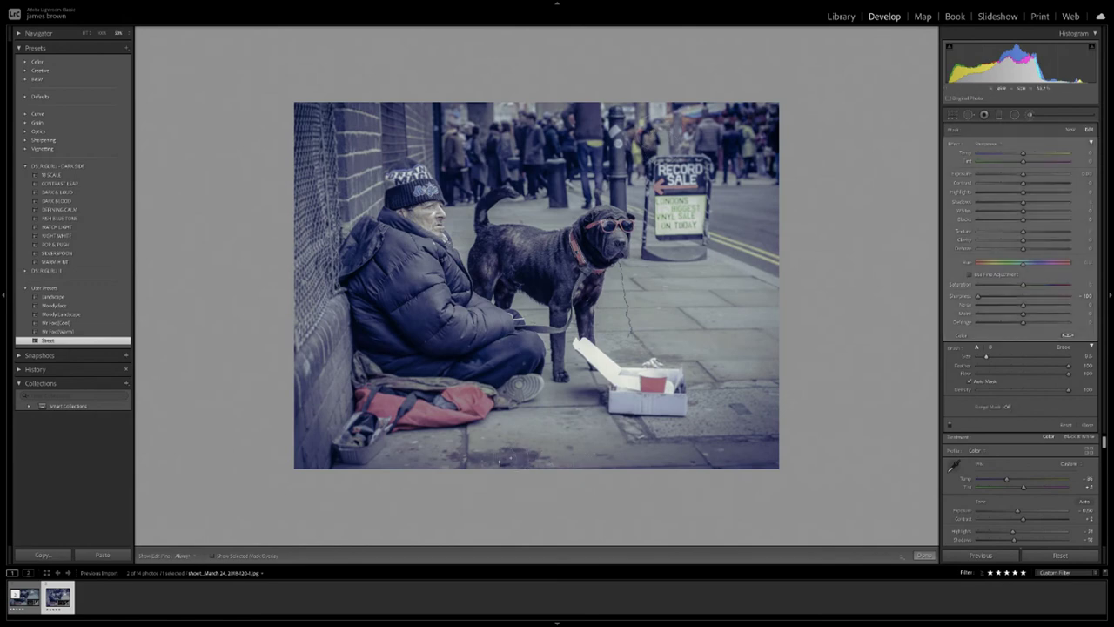
With the mask overlay showing, brush the softening mask over the bottom edge, sign, road, brick wall and crowd.
{"action": "left_click", "coordinate": [213, 555]}
{"action": "mouse_move", "coordinate": [410, 450]}
{"action": "left_mouse_down"}
{"action": "mouse_move", "coordinate": [718, 448]}
{"action": "mouse_move", "coordinate": [794, 423]}
{"action": "mouse_move", "coordinate": [767, 396]}
{"action": "mouse_move", "coordinate": [730, 391]}
{"action": "mouse_move", "coordinate": [750, 389]}
{"action": "mouse_move", "coordinate": [767, 370]}
{"action": "mouse_move", "coordinate": [761, 361]}
{"action": "mouse_move", "coordinate": [724, 344]}
{"action": "mouse_move", "coordinate": [663, 344]}
{"action": "mouse_move", "coordinate": [659, 335]}
{"action": "mouse_move", "coordinate": [719, 283]}
{"action": "mouse_move", "coordinate": [749, 279]}
{"action": "mouse_move", "coordinate": [675, 204]}
{"action": "left_mouse_up"}
{"action": "mouse_move", "coordinate": [647, 169]}
{"action": "left_mouse_down"}
{"action": "mouse_move", "coordinate": [731, 165]}
{"action": "mouse_move", "coordinate": [749, 200]}
{"action": "mouse_move", "coordinate": [772, 165]}
{"action": "mouse_move", "coordinate": [731, 118]}
{"action": "mouse_move", "coordinate": [327, 122]}
{"action": "mouse_move", "coordinate": [331, 135]}
{"action": "left_mouse_up"}
{"action": "mouse_move", "coordinate": [305, 170]}
{"action": "left_mouse_down"}
{"action": "mouse_move", "coordinate": [306, 117]}
{"action": "mouse_move", "coordinate": [340, 192]}
{"action": "mouse_move", "coordinate": [350, 190]}
{"action": "mouse_move", "coordinate": [318, 292]}
{"action": "mouse_move", "coordinate": [309, 366]}
{"action": "mouse_move", "coordinate": [349, 335]}
{"action": "mouse_move", "coordinate": [313, 462]}
{"action": "mouse_move", "coordinate": [347, 466]}
{"action": "mouse_move", "coordinate": [361, 451]}
{"action": "mouse_move", "coordinate": [373, 459]}
{"action": "left_mouse_up"}
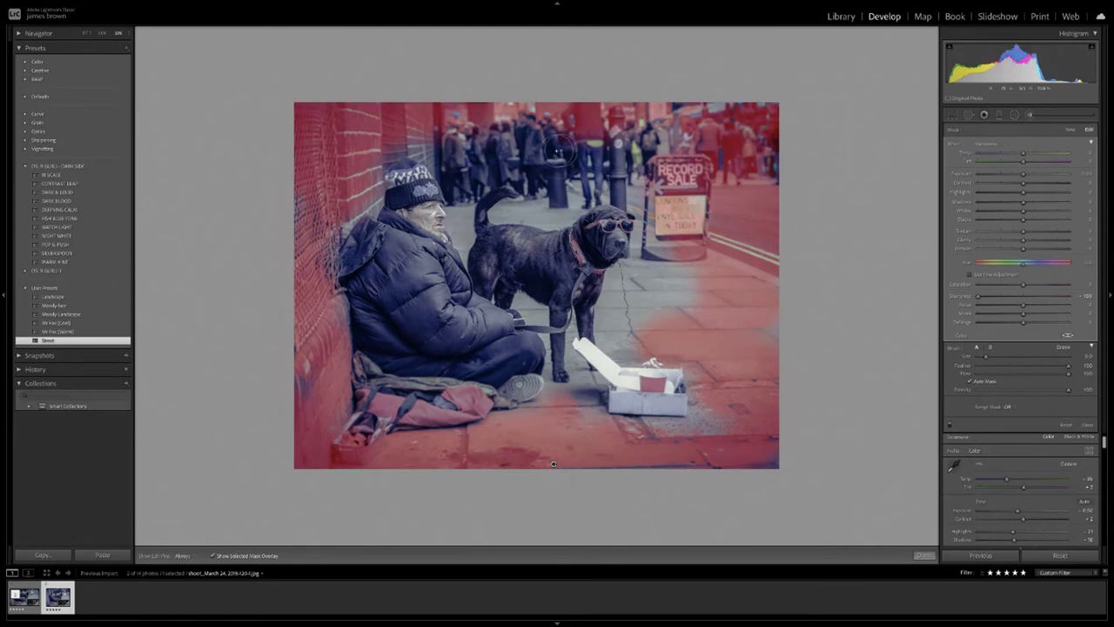
{"action": "mouse_move", "coordinate": [562, 148]}
{"action": "left_mouse_down"}
{"action": "mouse_move", "coordinate": [574, 156]}
{"action": "mouse_move", "coordinate": [500, 120]}
{"action": "left_mouse_up"}
{"action": "mouse_move", "coordinate": [447, 146]}
{"action": "left_mouse_down"}
{"action": "mouse_move", "coordinate": [438, 143]}
{"action": "mouse_move", "coordinate": [462, 193]}
{"action": "mouse_move", "coordinate": [483, 176]}
{"action": "mouse_move", "coordinate": [523, 174]}
{"action": "mouse_move", "coordinate": [553, 195]}
{"action": "mouse_move", "coordinate": [523, 211]}
{"action": "mouse_move", "coordinate": [566, 211]}
{"action": "mouse_move", "coordinate": [615, 181]}
{"action": "mouse_move", "coordinate": [601, 164]}
{"action": "mouse_move", "coordinate": [717, 108]}
{"action": "left_mouse_up"}
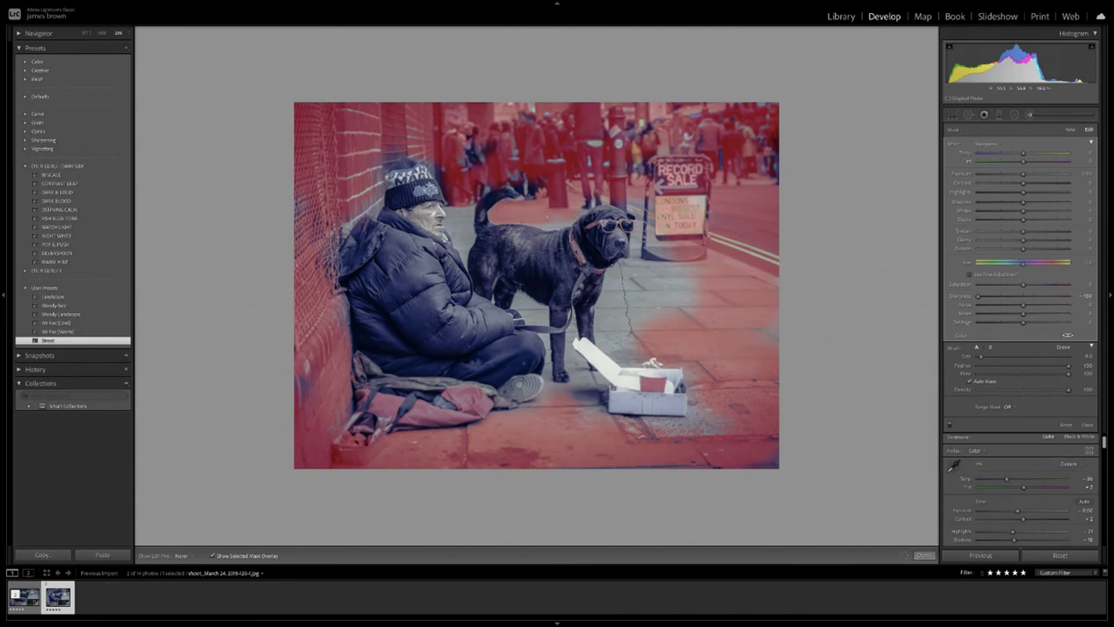
Extend the softening mask along the pavement crack and around the dog's paws and box.
{"action": "mouse_move", "coordinate": [634, 208]}
{"action": "left_mouse_down"}
{"action": "mouse_move", "coordinate": [637, 324]}
{"action": "mouse_move", "coordinate": [654, 287]}
{"action": "mouse_move", "coordinate": [648, 270]}
{"action": "mouse_move", "coordinate": [696, 277]}
{"action": "mouse_move", "coordinate": [682, 306]}
{"action": "left_mouse_up"}
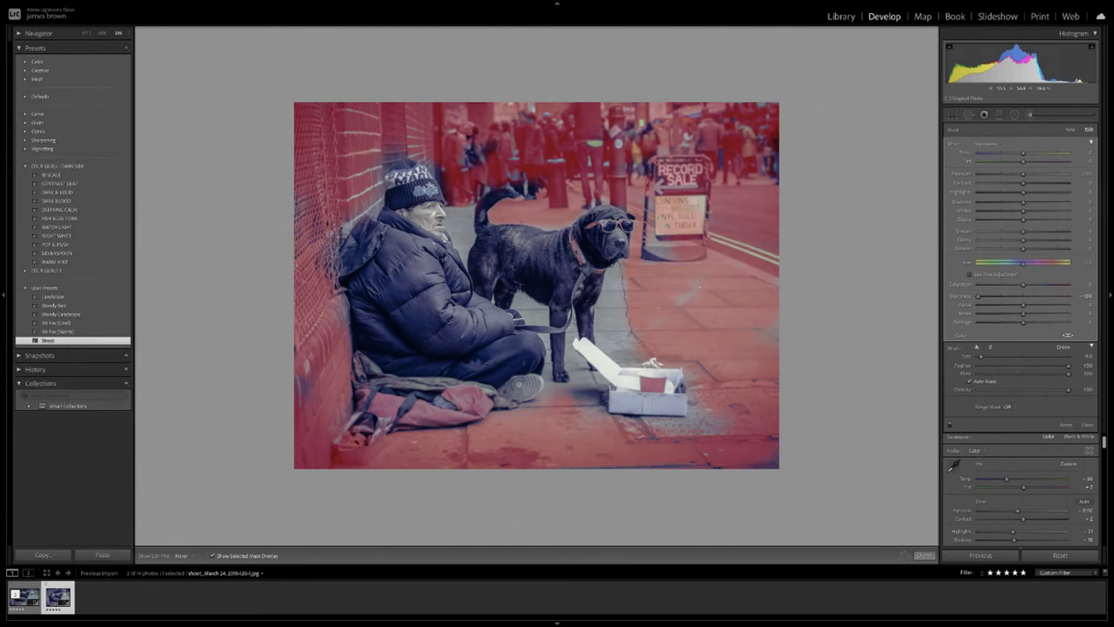
{"action": "mouse_move", "coordinate": [616, 352]}
{"action": "left_mouse_down"}
{"action": "mouse_move", "coordinate": [602, 338]}
{"action": "mouse_move", "coordinate": [607, 280]}
{"action": "mouse_move", "coordinate": [625, 344]}
{"action": "mouse_move", "coordinate": [633, 342]}
{"action": "left_mouse_up"}
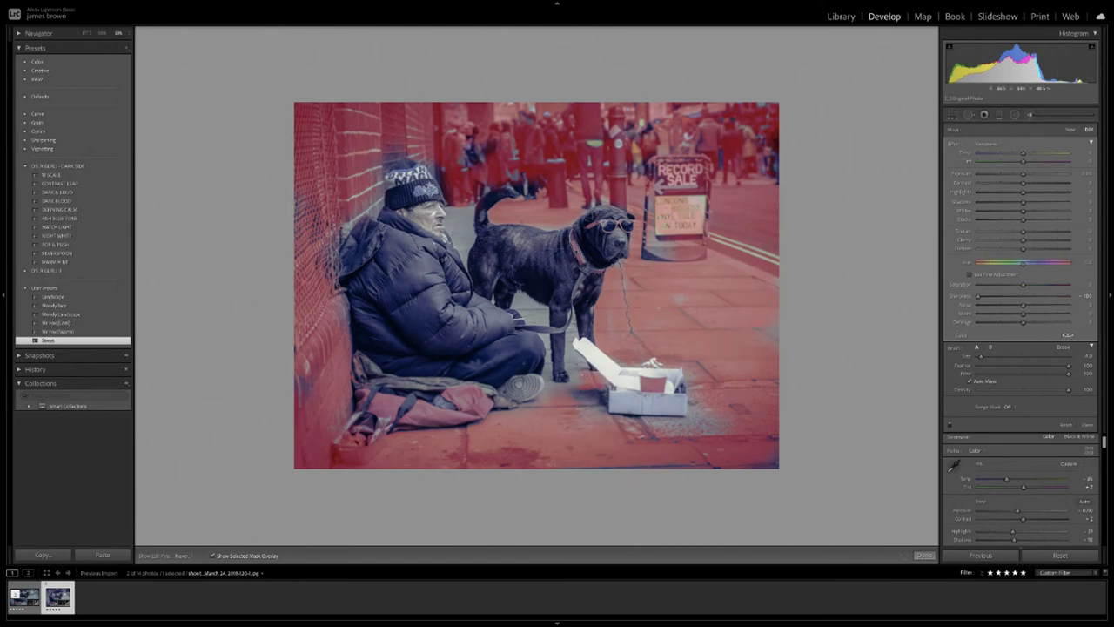
{"action": "left_click_drag", "start_coordinate": [575, 392], "coordinate": [604, 402]}
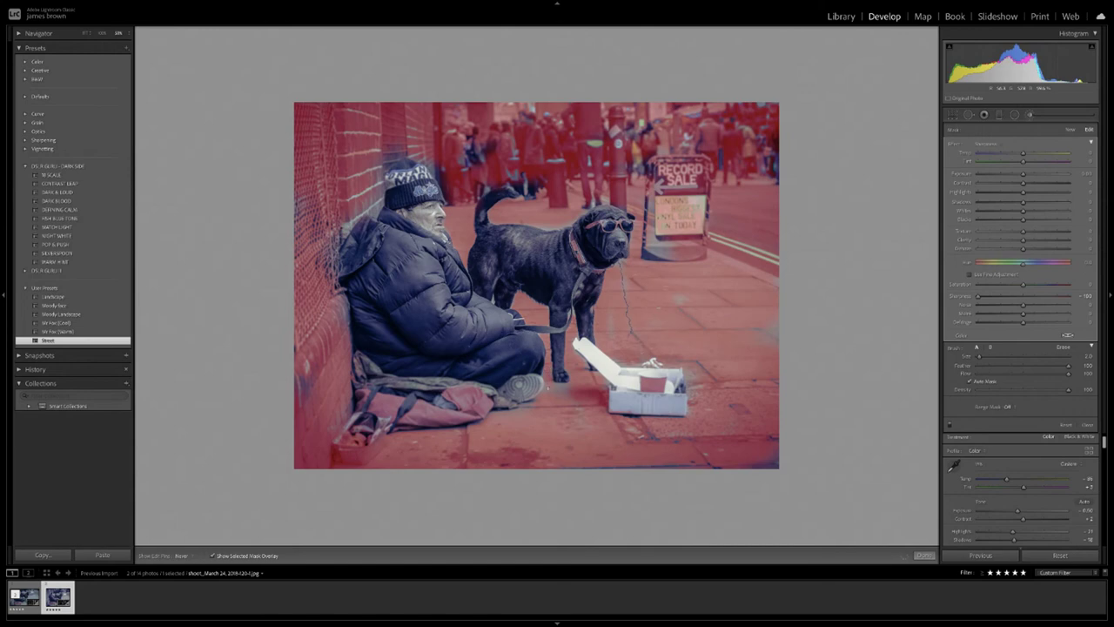
Hide the mask overlay, adjust the softening mask's sharpness, and finish the brush adjustment.
{"action": "left_click", "coordinate": [229, 558]}
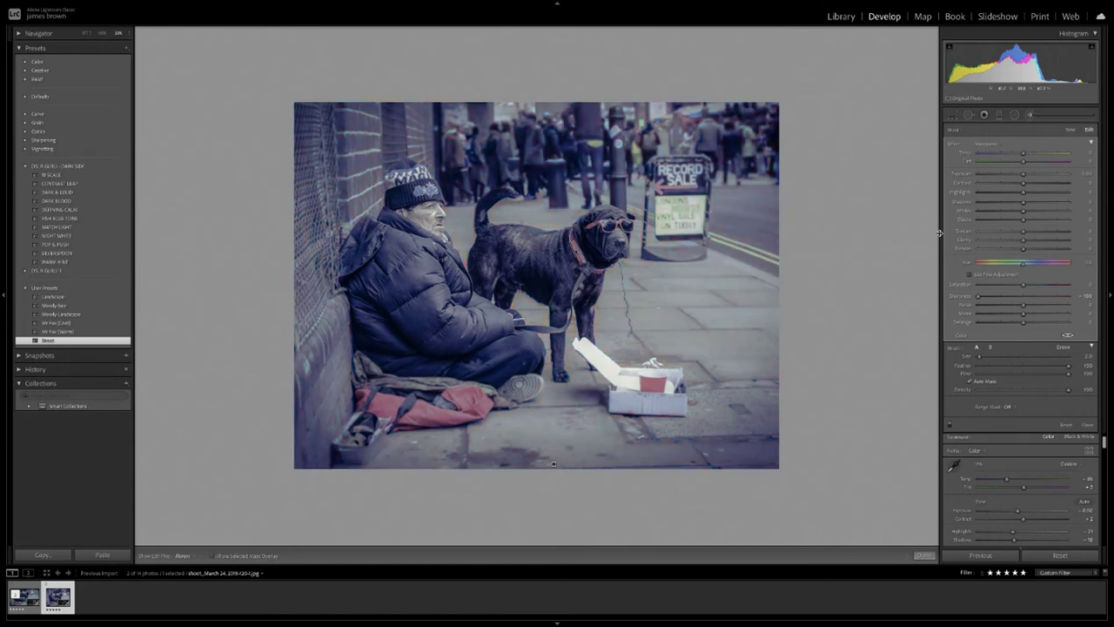
{"action": "left_click_drag", "start_coordinate": [1003, 300], "coordinate": [942, 304]}
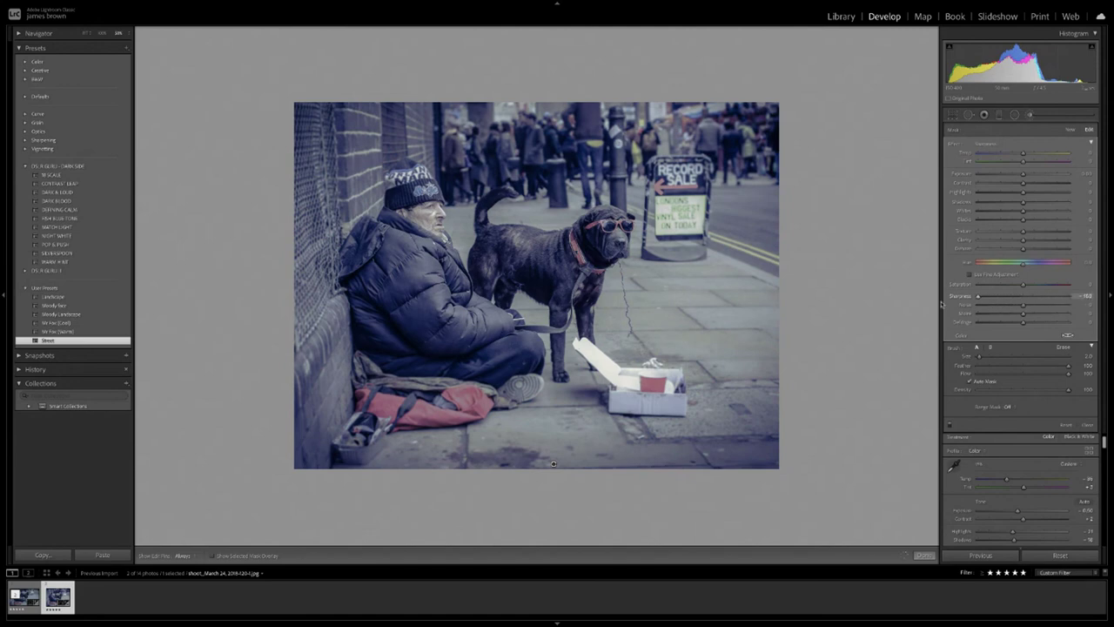
{"action": "left_click", "coordinate": [924, 555]}
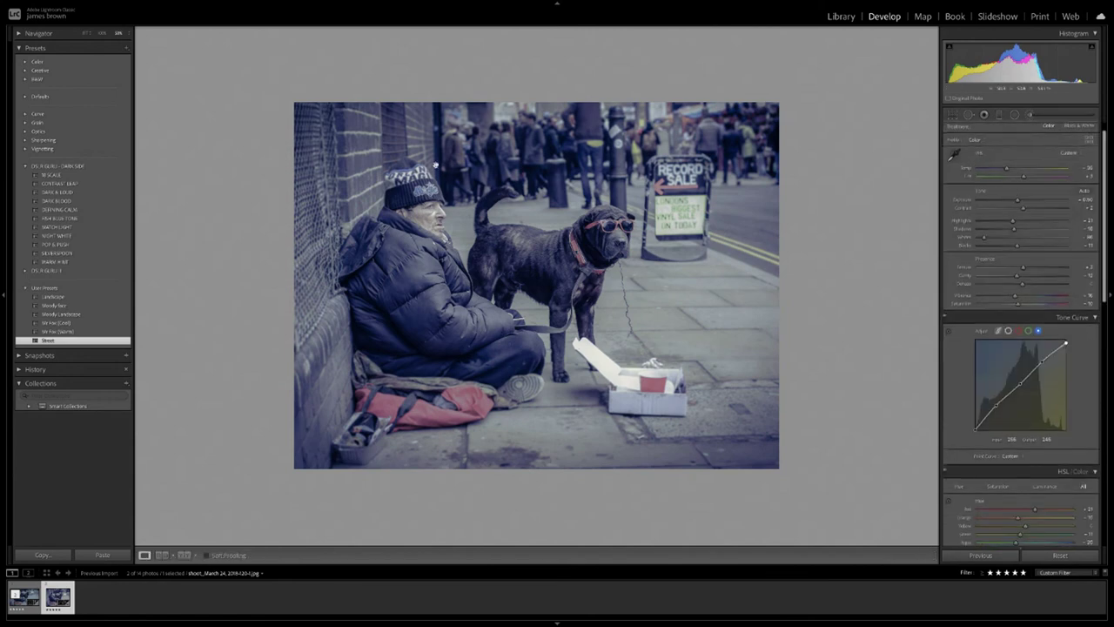
Create an exposure-only radial filter at exposure 0.11 placed over the dog's face.
{"action": "left_click", "coordinate": [1016, 115]}
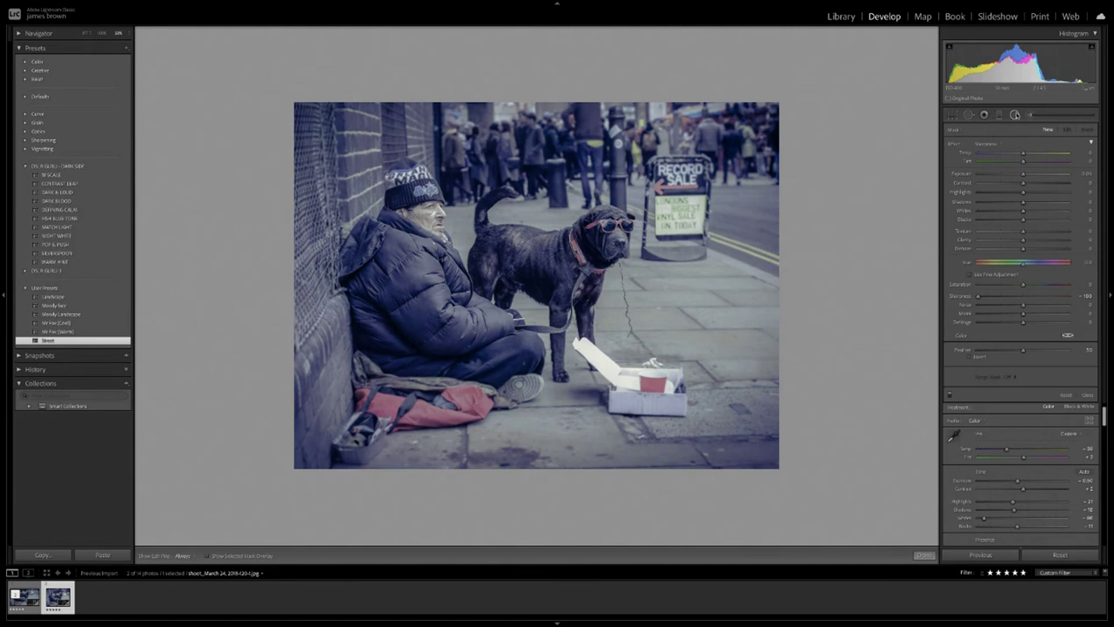
{"action": "left_click", "coordinate": [1001, 144]}
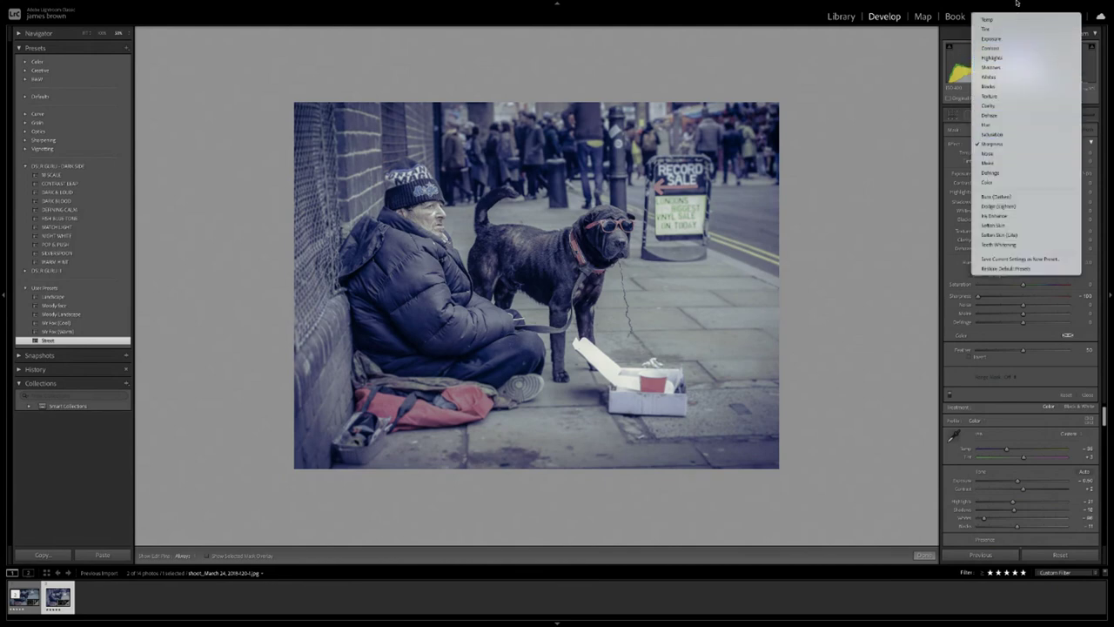
{"action": "left_click", "coordinate": [991, 39]}
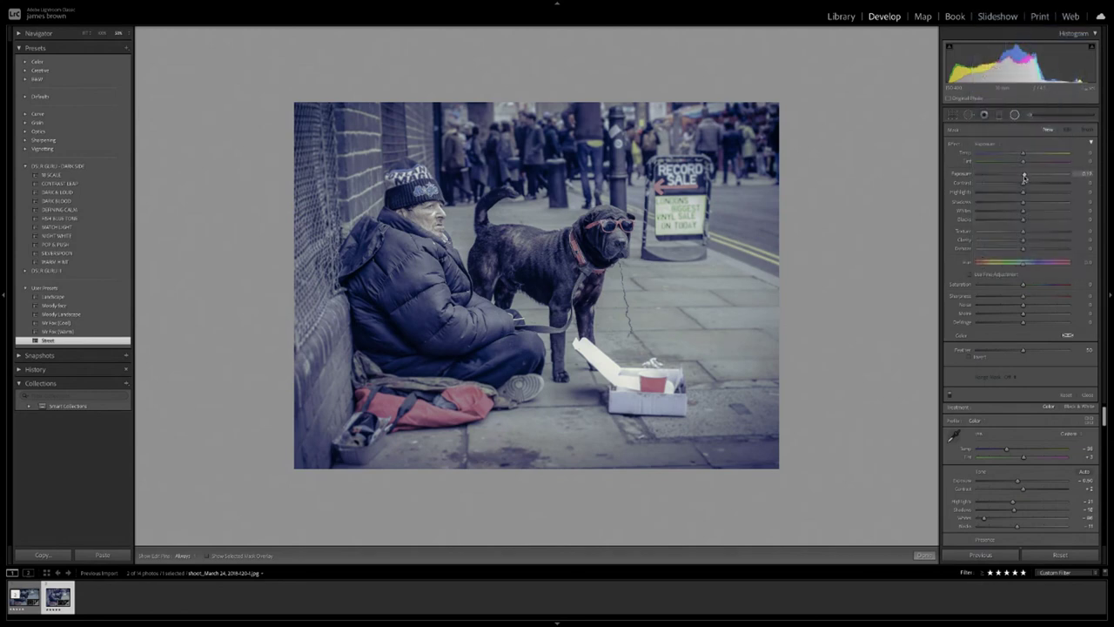
{"action": "left_click_drag", "start_coordinate": [1024, 178], "coordinate": [1024, 177]}
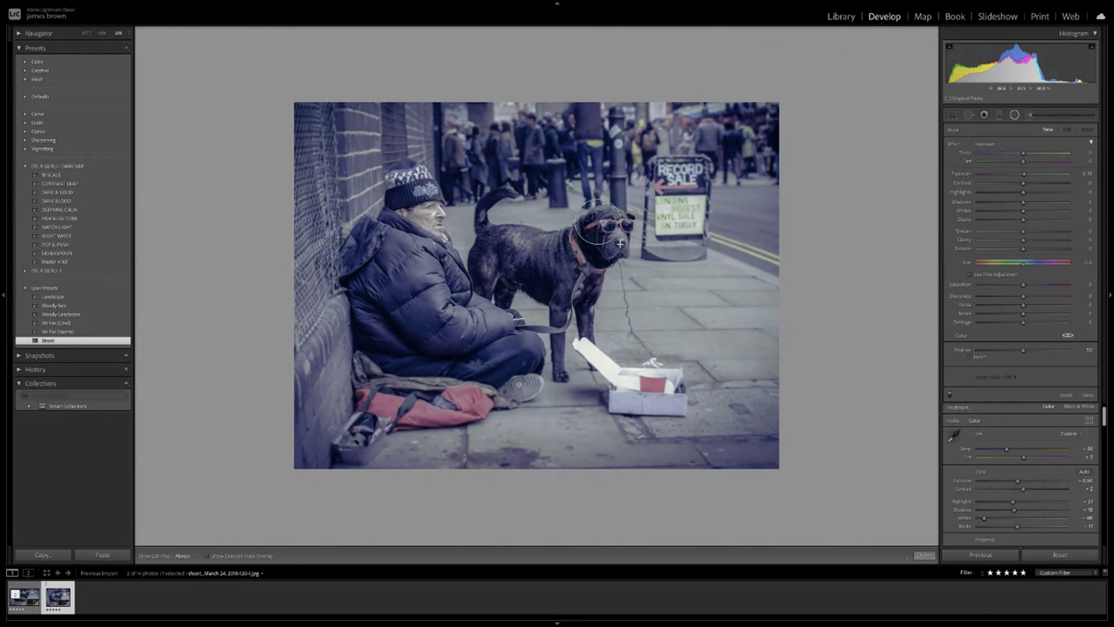
{"action": "left_click_drag", "start_coordinate": [620, 245], "coordinate": [605, 228]}
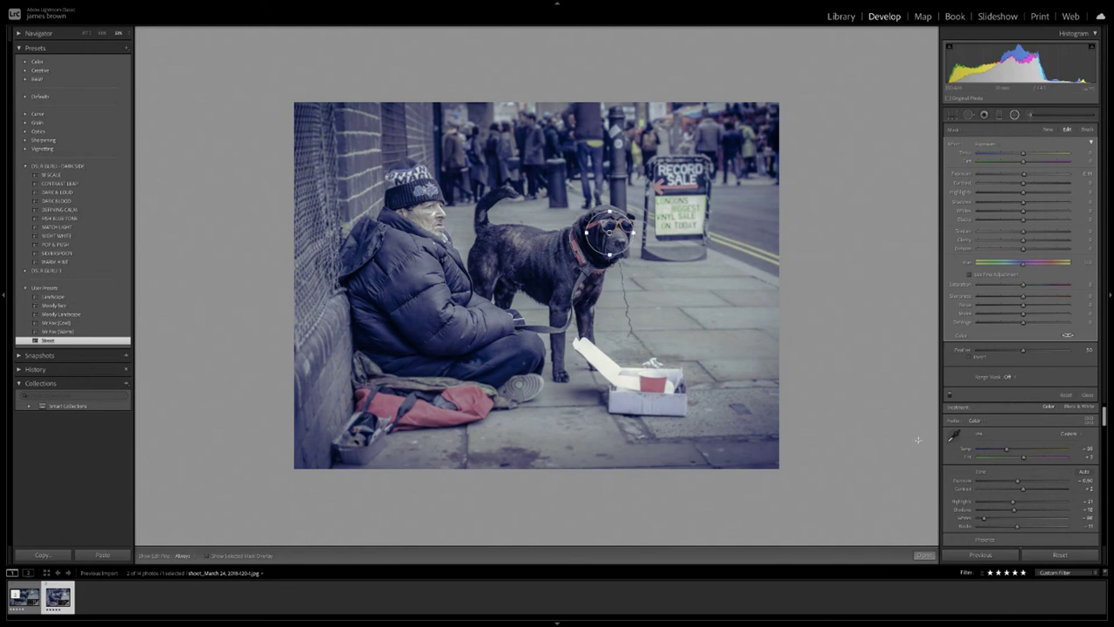
Invert the dog's radial filter, set feather to 100, and reshape it to cover the muzzle.
{"action": "left_click", "coordinate": [207, 555]}
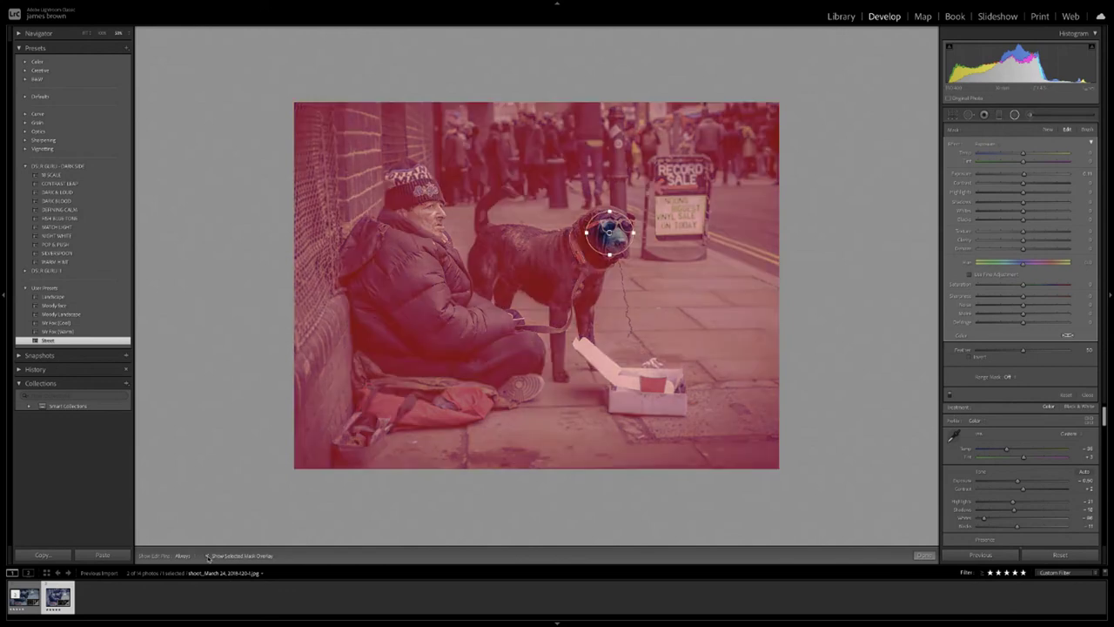
{"action": "left_click", "coordinate": [970, 358]}
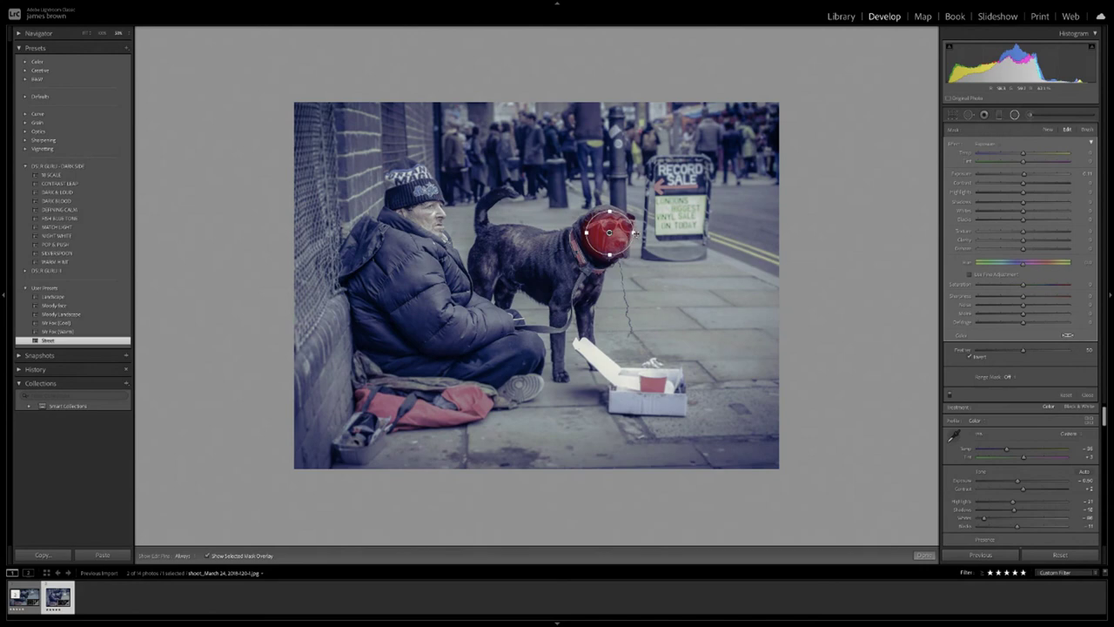
{"action": "left_click_drag", "start_coordinate": [1024, 350], "coordinate": [1083, 352]}
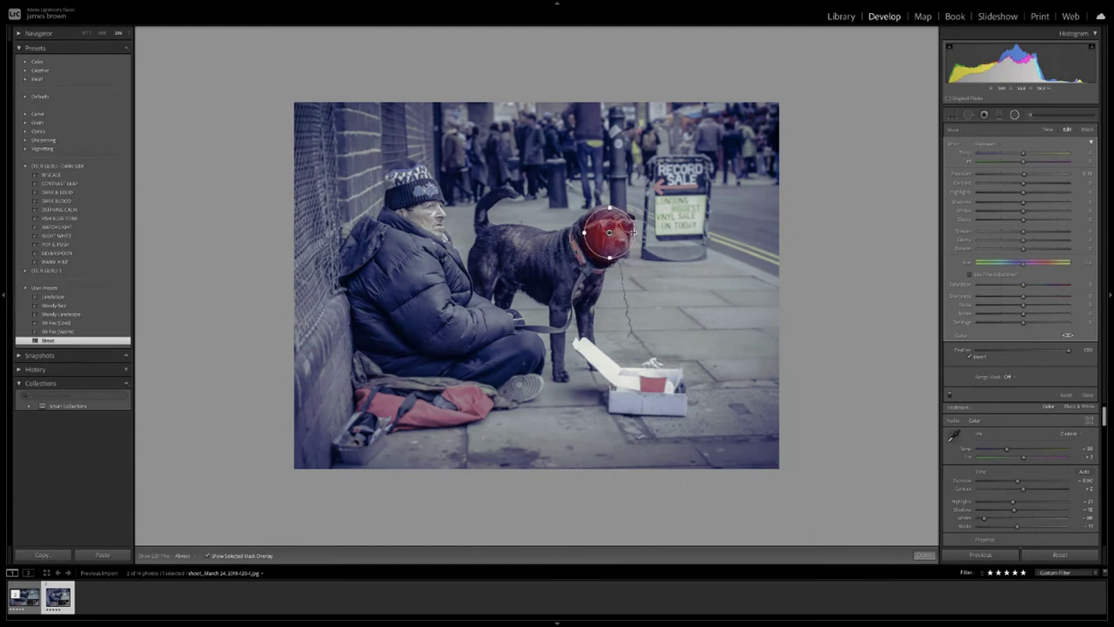
{"action": "left_click_drag", "start_coordinate": [612, 256], "coordinate": [608, 263]}
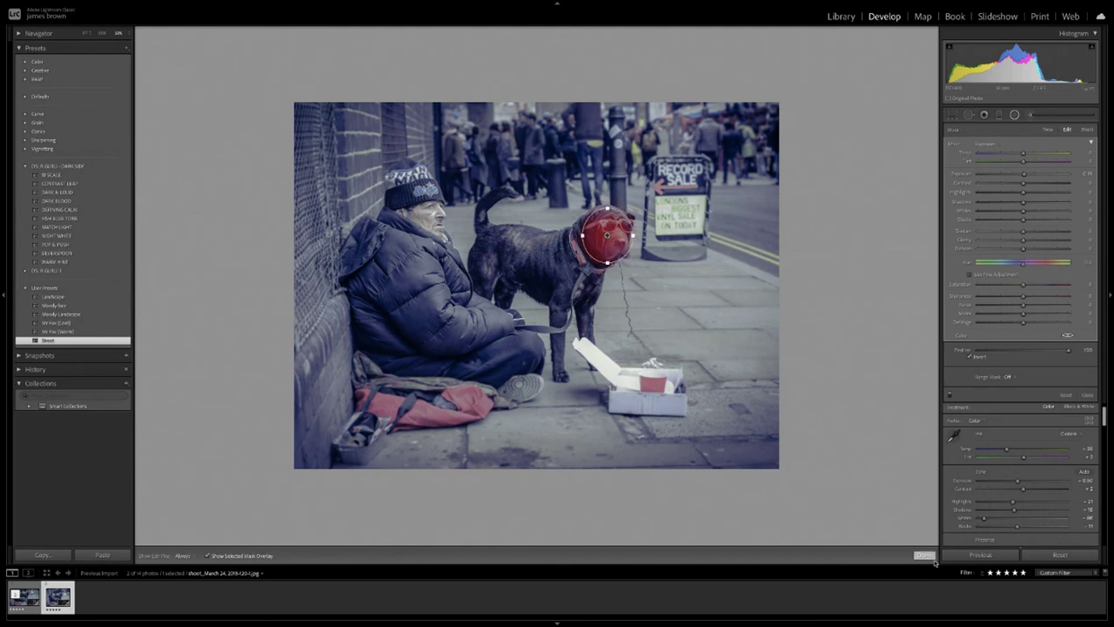
{"action": "right_click", "coordinate": [607, 219]}
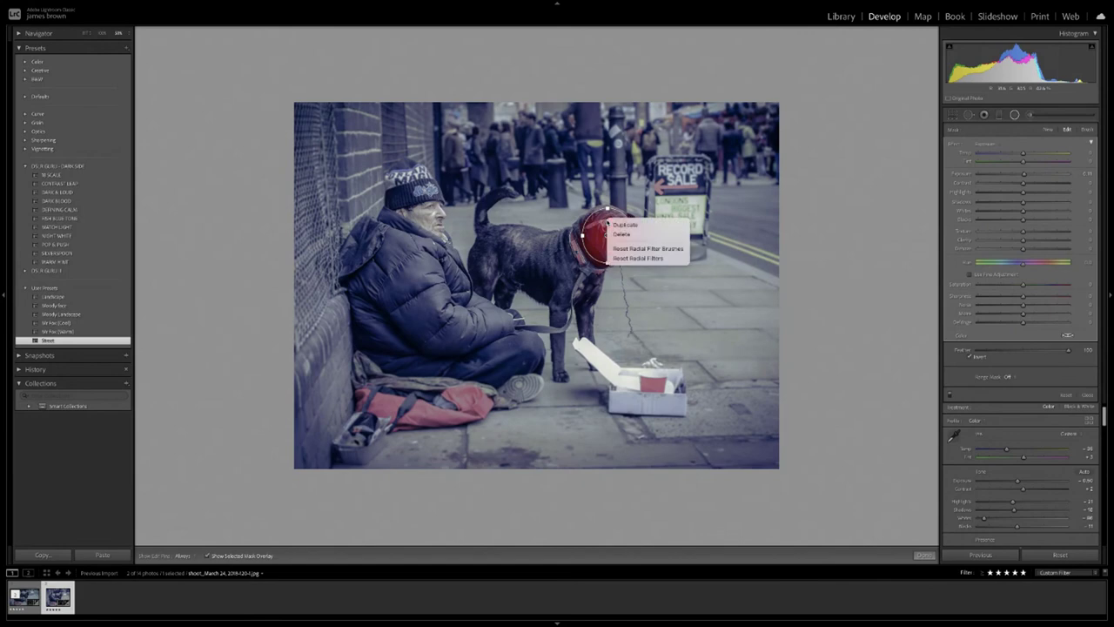
Duplicate the dog's radial filter, move the copy onto the man's face, and finish.
{"action": "left_click", "coordinate": [642, 265]}
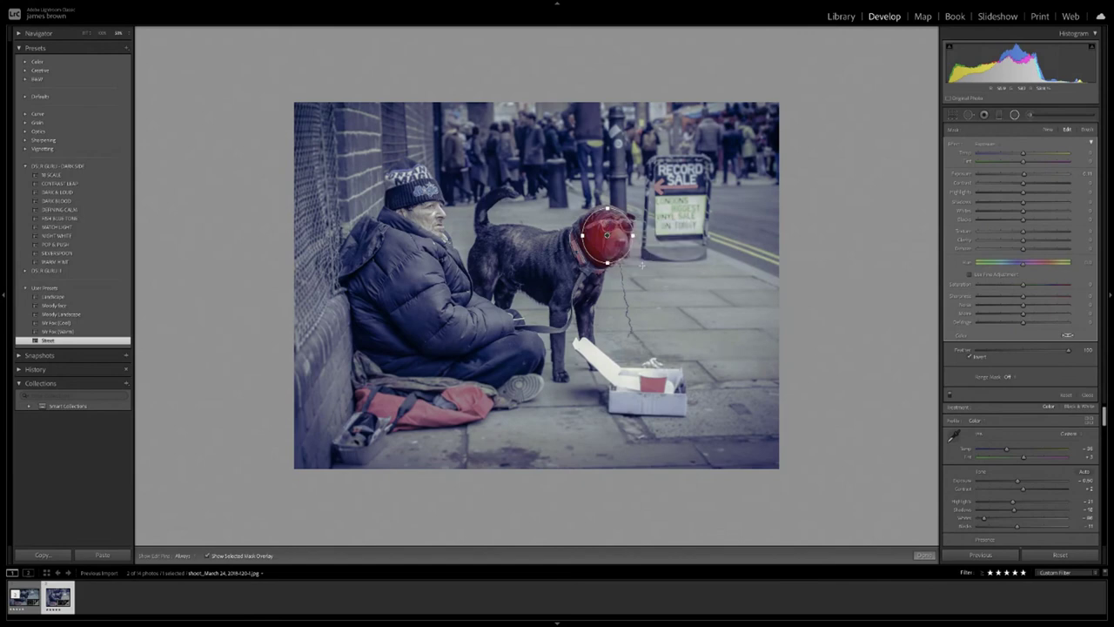
{"action": "left_click_drag", "start_coordinate": [607, 236], "coordinate": [426, 207]}
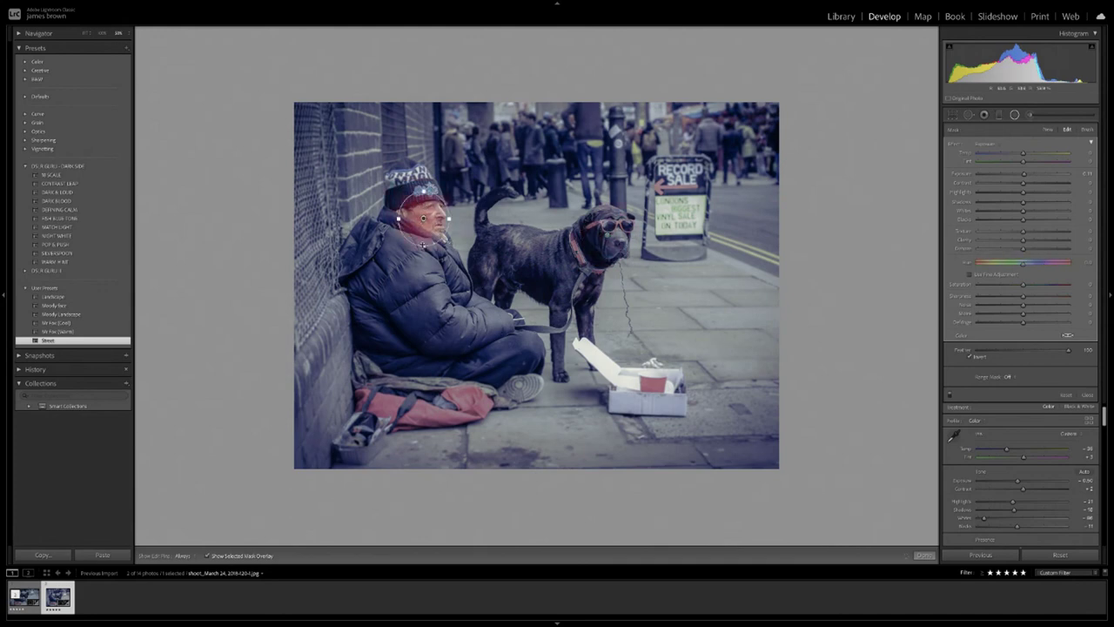
{"action": "left_click", "coordinate": [925, 554]}
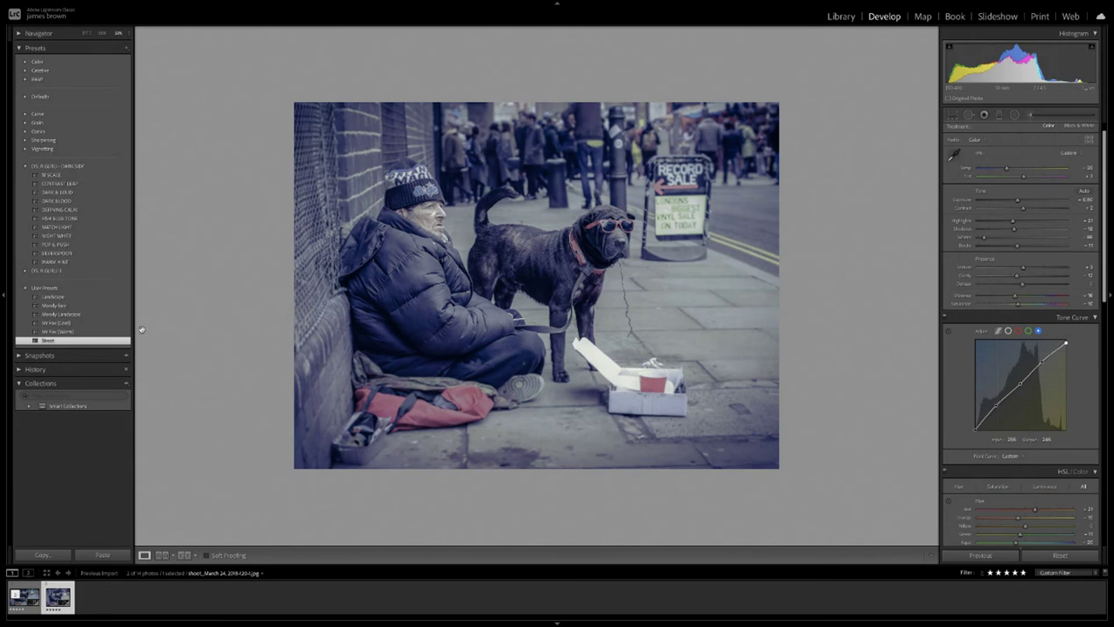
Preview earlier brush and radial filter History steps, return to the latest, then view Before/After at Fit.
{"action": "left_click", "coordinate": [35, 370]}
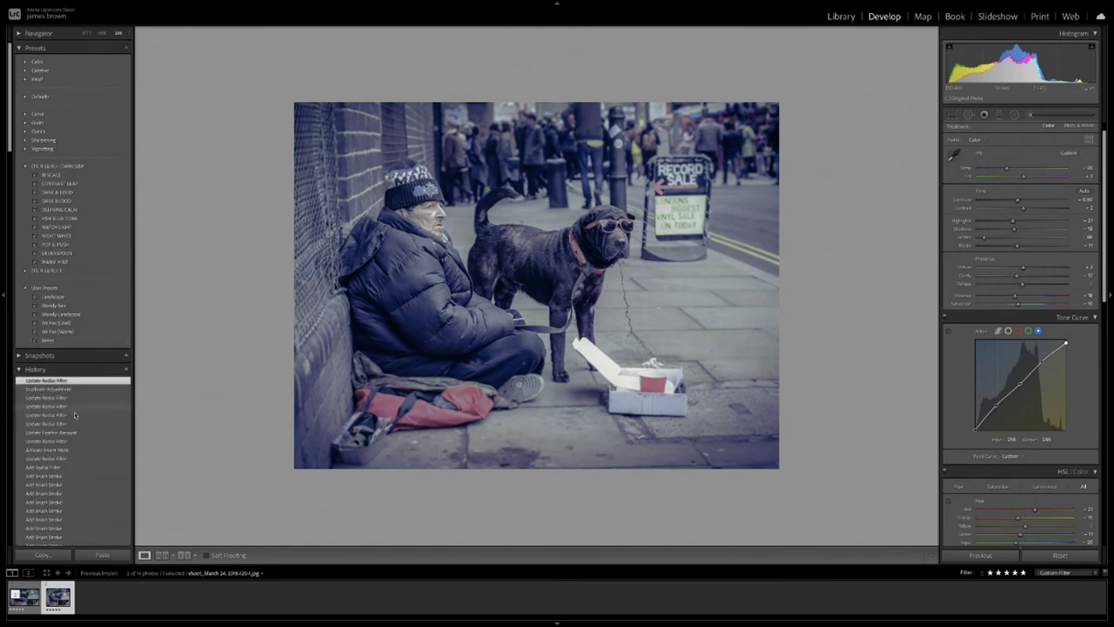
{"action": "left_click", "coordinate": [94, 477]}
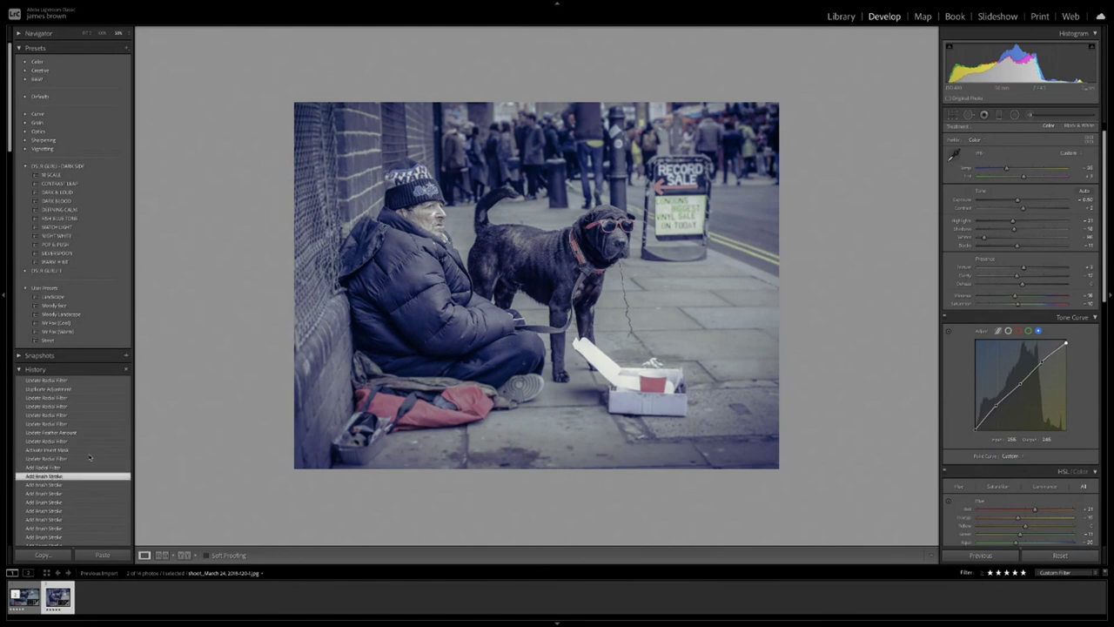
{"action": "left_click", "coordinate": [74, 381]}
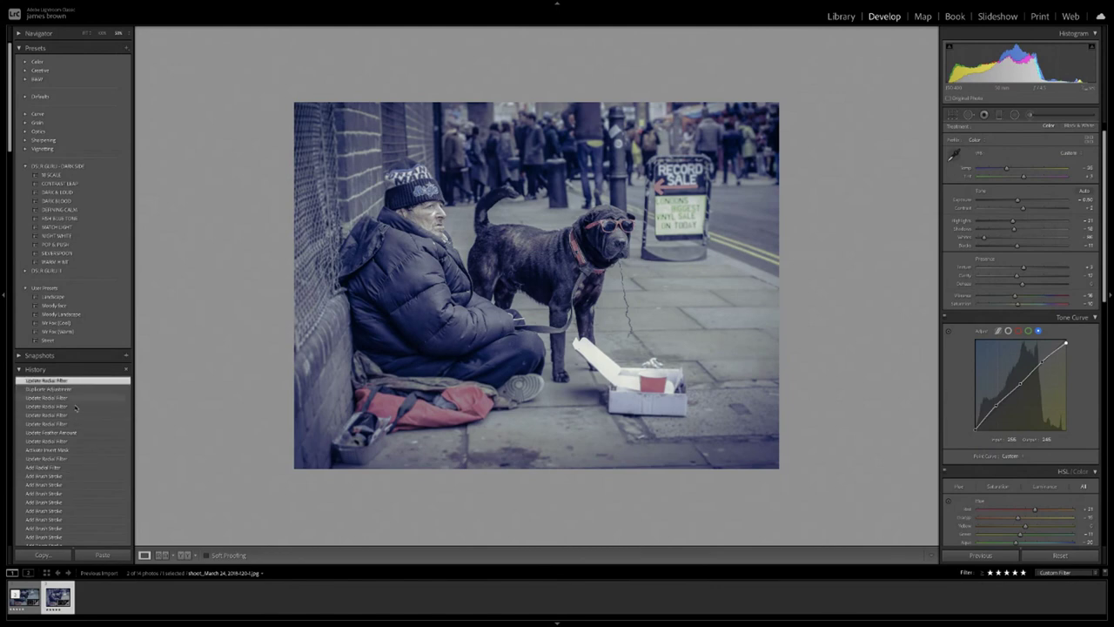
{"action": "left_click", "coordinate": [77, 459]}
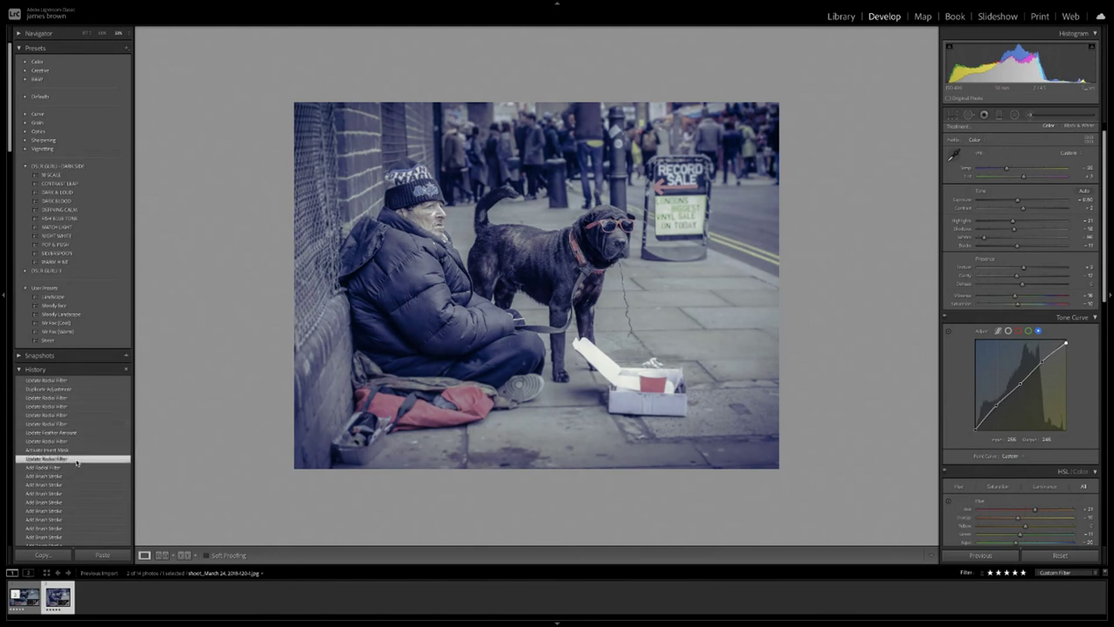
{"action": "left_click", "coordinate": [73, 382]}
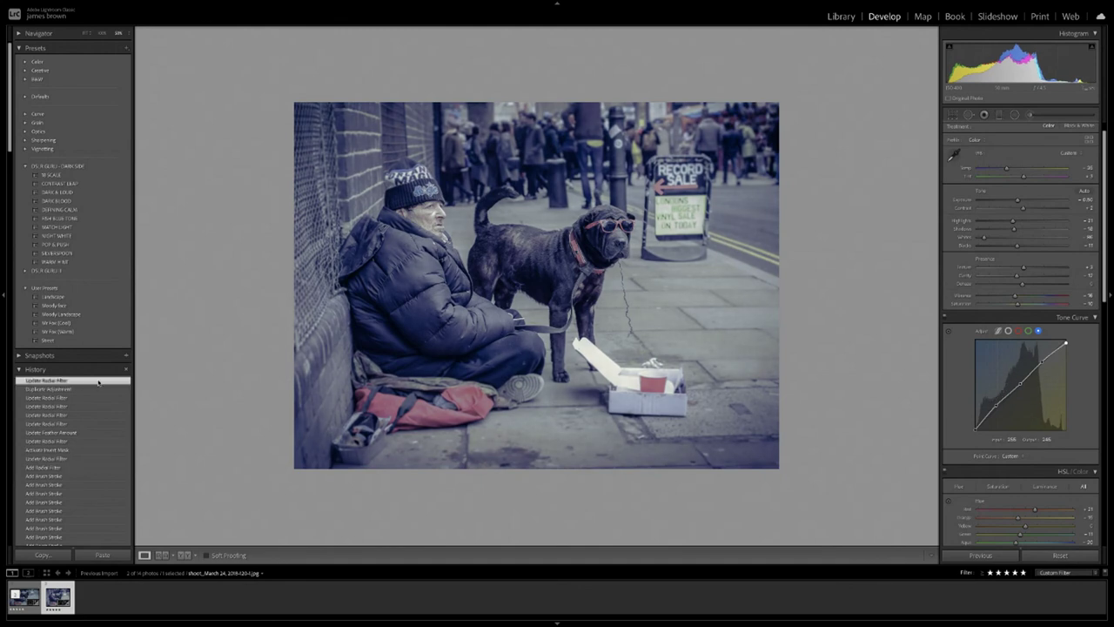
{"action": "key", "text": "y"}
{"action": "left_click", "coordinate": [552, 450]}
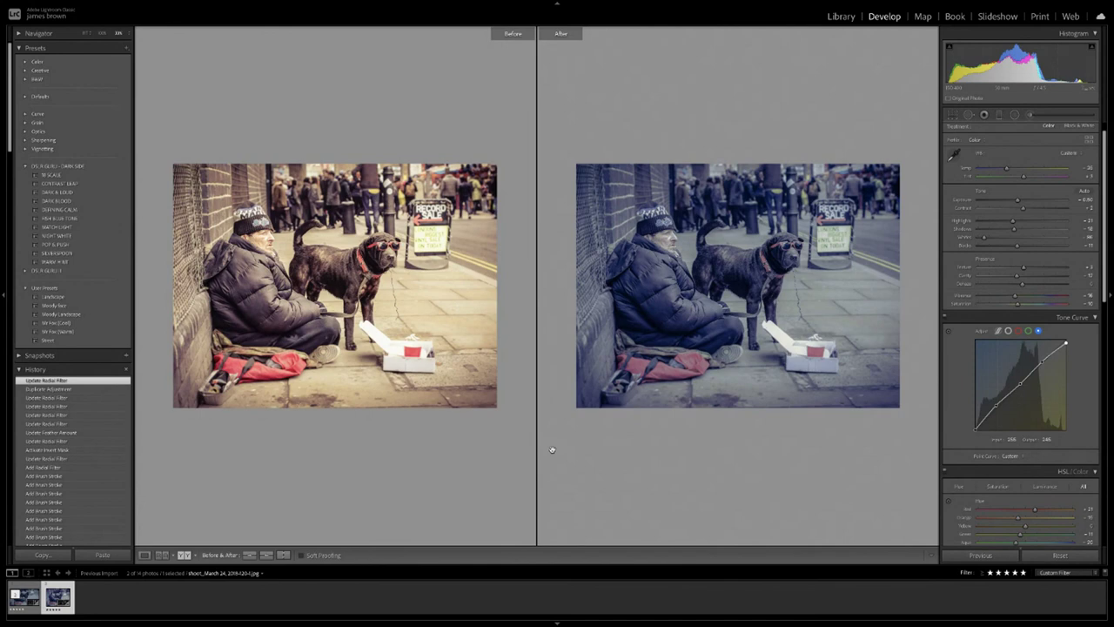
Leave the Before/After comparison with Y to show only the graded photo.
{"action": "key", "text": "y"}
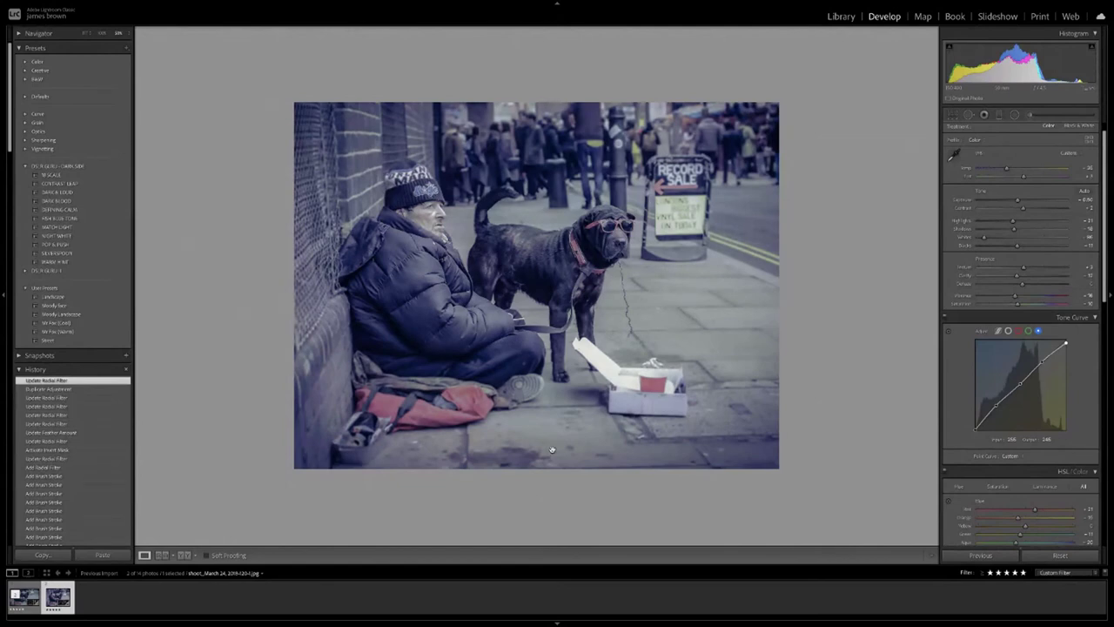
Create a develop preset named 'street photography' in User Presets.
{"action": "left_click", "coordinate": [127, 48]}
{"action": "left_click", "coordinate": [169, 57]}
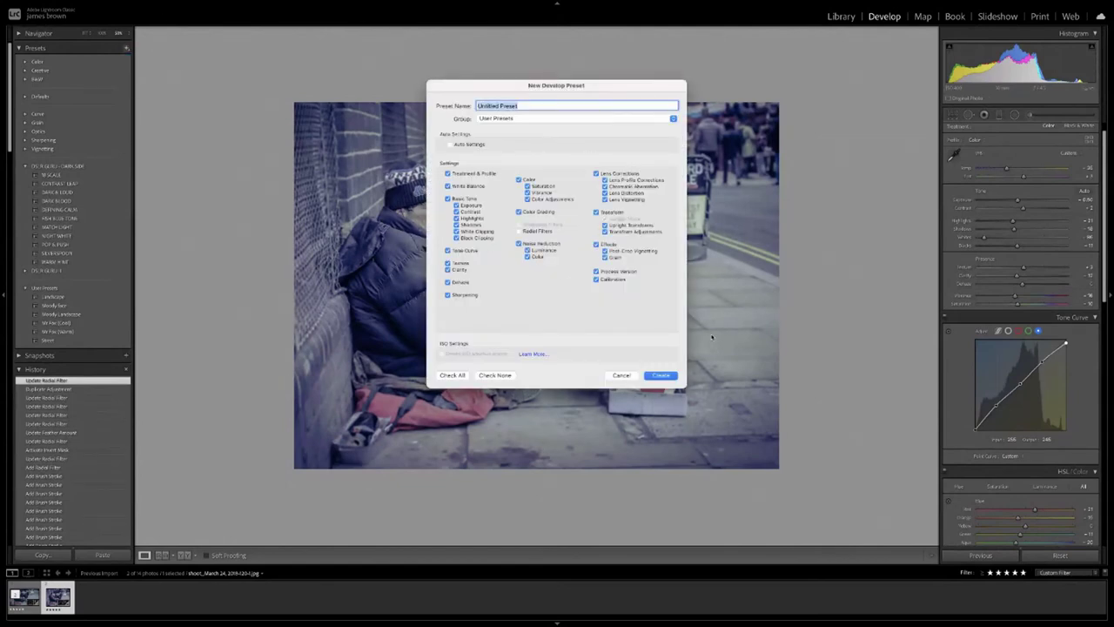
{"action": "type", "text": "street photography"}
{"action": "key", "text": "Return"}
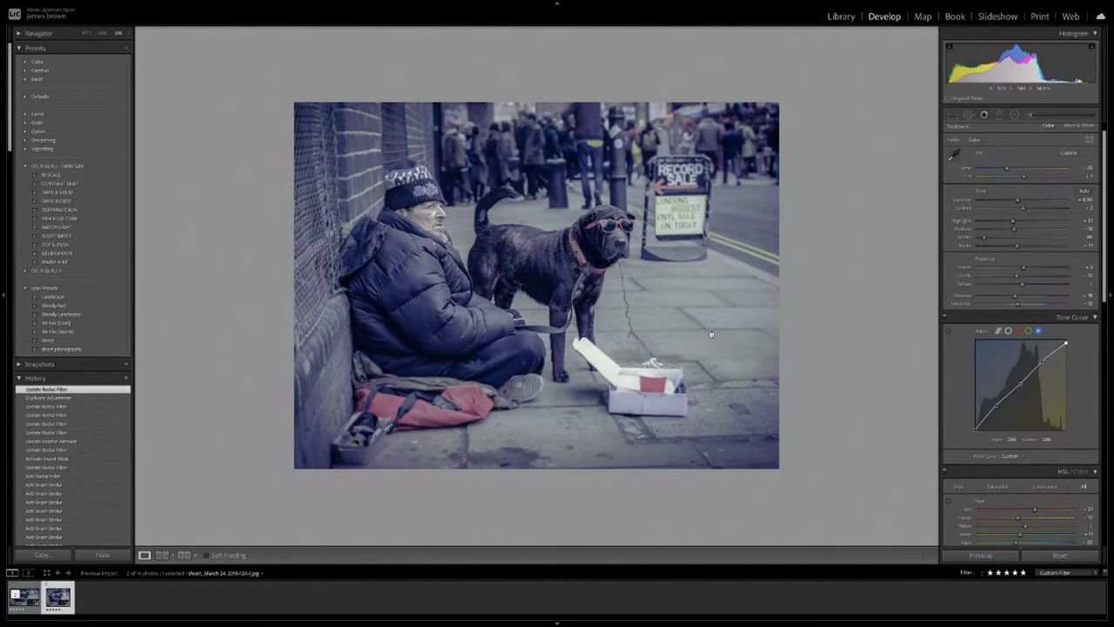